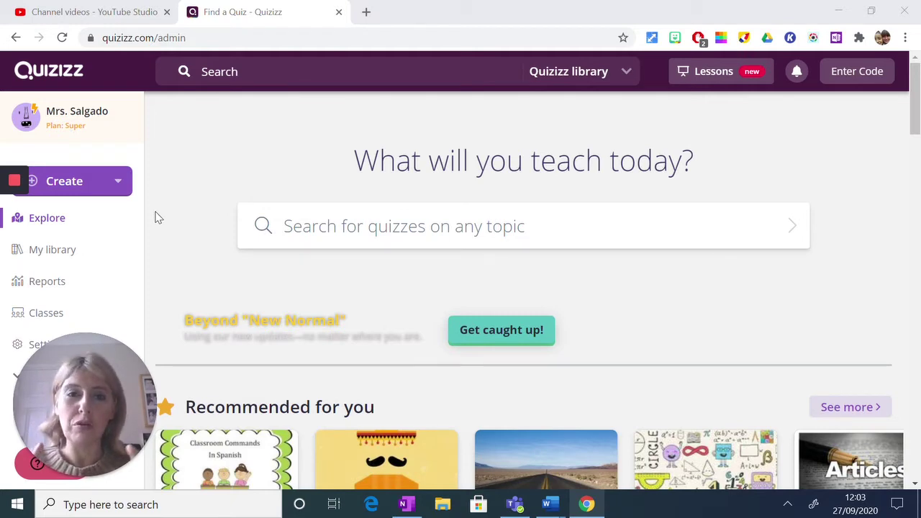
# Create a new quiz named "test 80" with World Languages as its subject
pyautogui.click(552, 96)
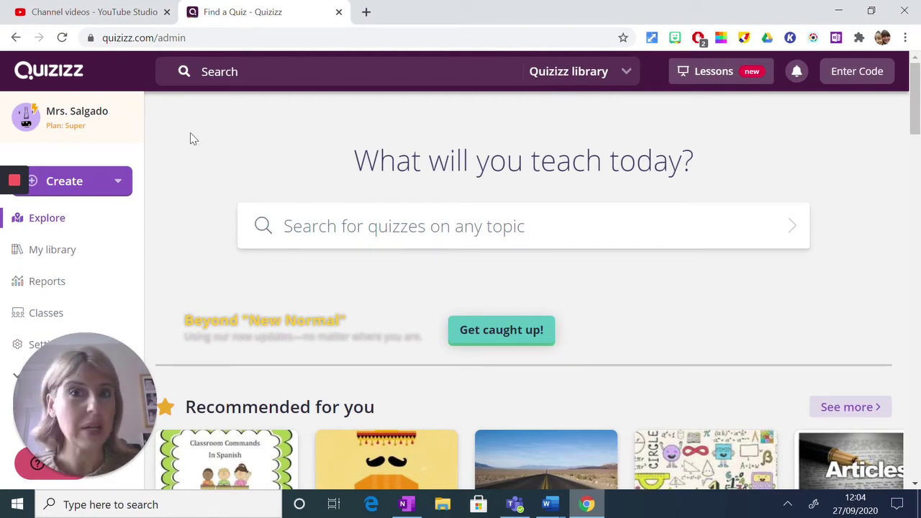
pyautogui.click(79, 184)
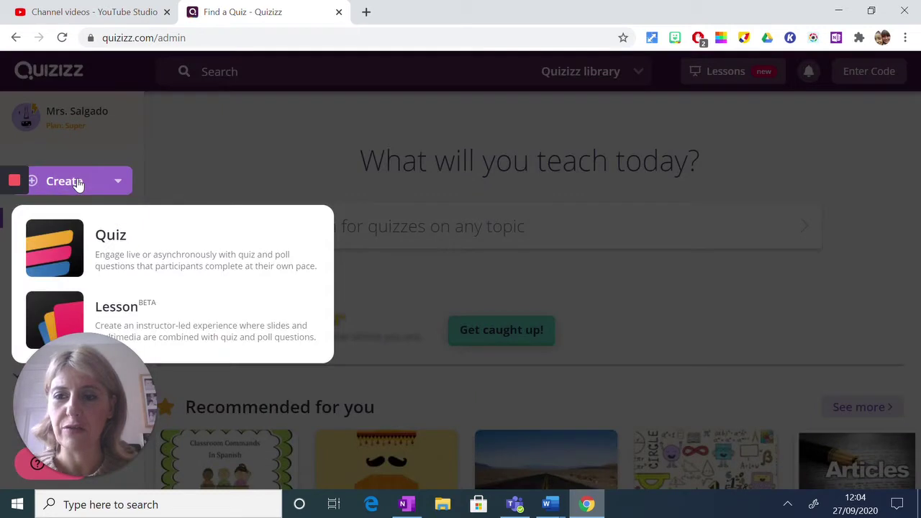
pyautogui.click(136, 254)
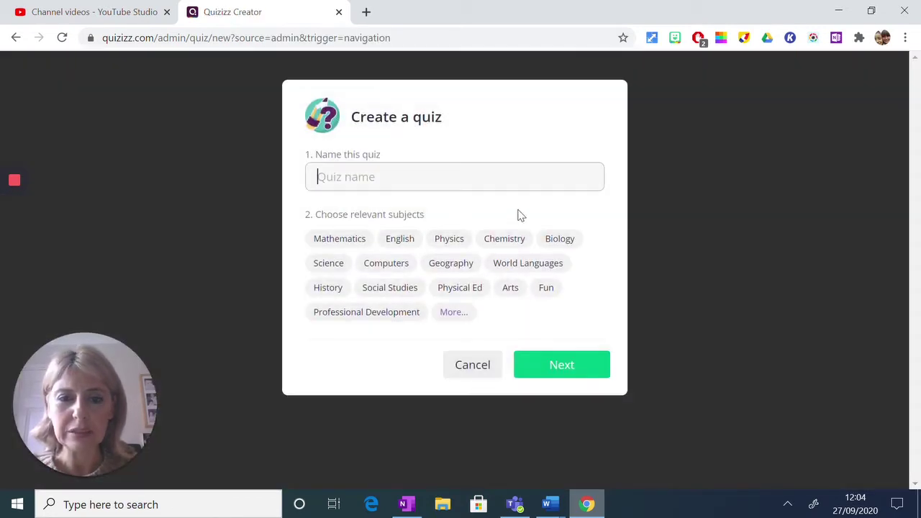
pyautogui.click(520, 267)
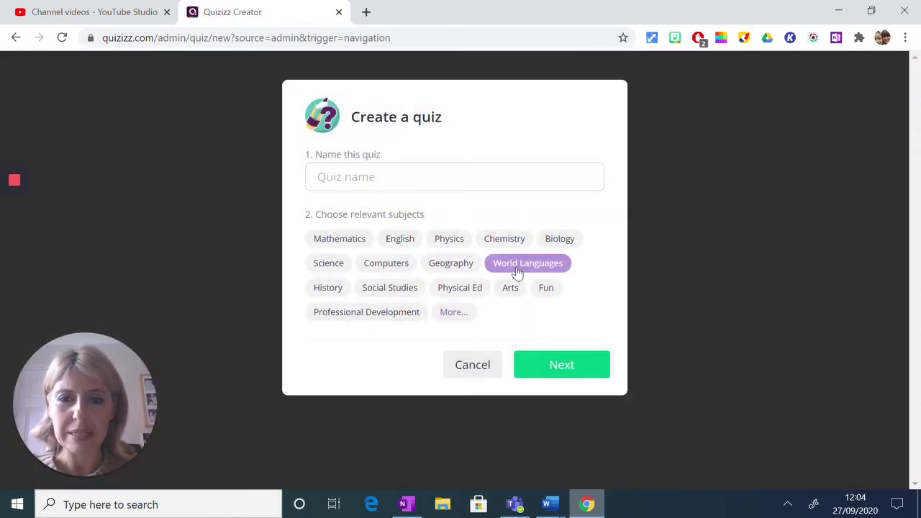
pyautogui.click(350, 173)
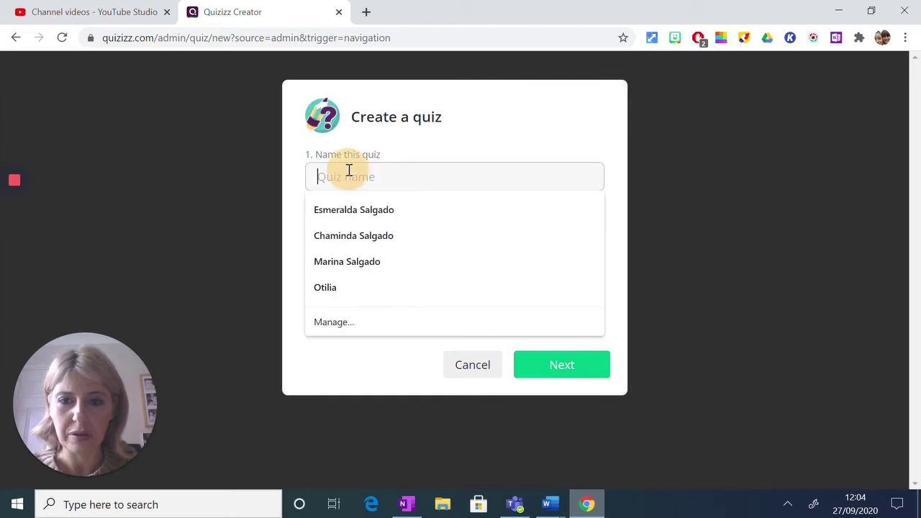
pyautogui.write('test 80')
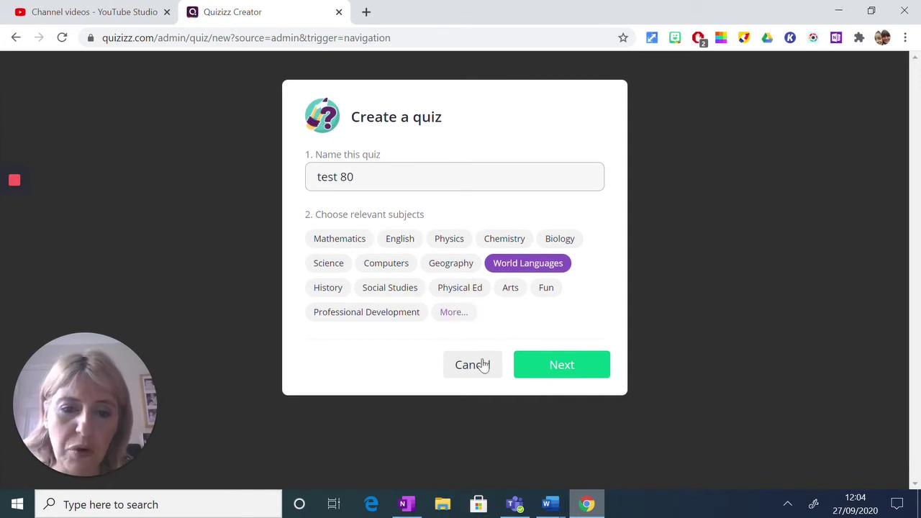
pyautogui.click(564, 367)
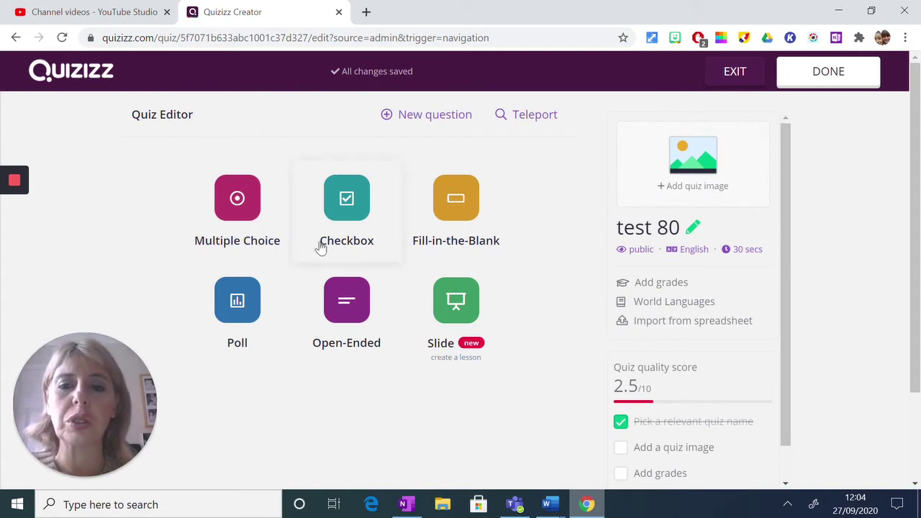
# Add a Checkbox question as the first question of the quiz
pyautogui.click(356, 207)
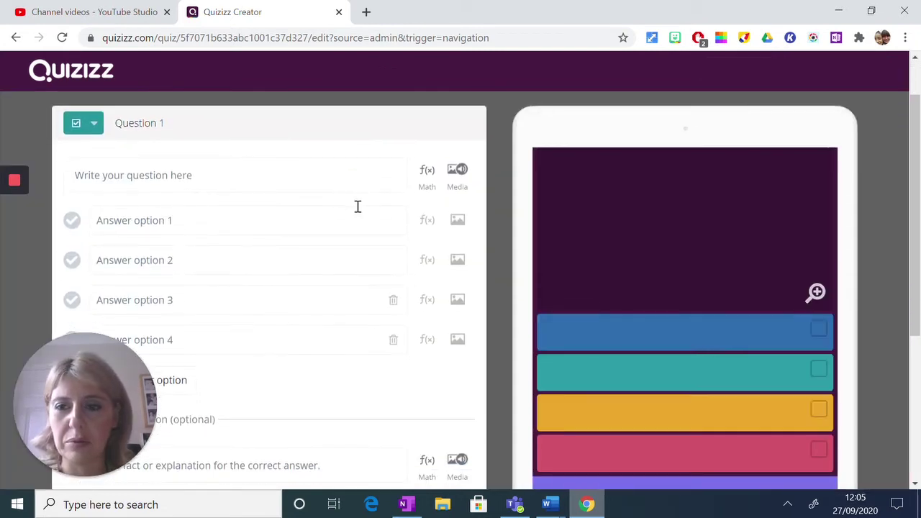
pyautogui.moveTo(117, 357); pyautogui.dragTo(675, 193)
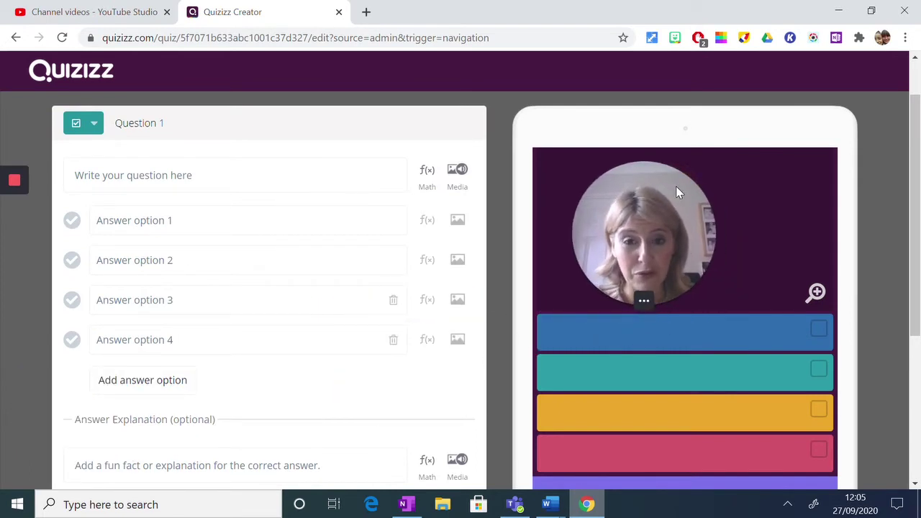
# Look through the Basic, Advanced and Greek symbols in the question's Equation Editor and close it without inserting anything
pyautogui.click(429, 180)
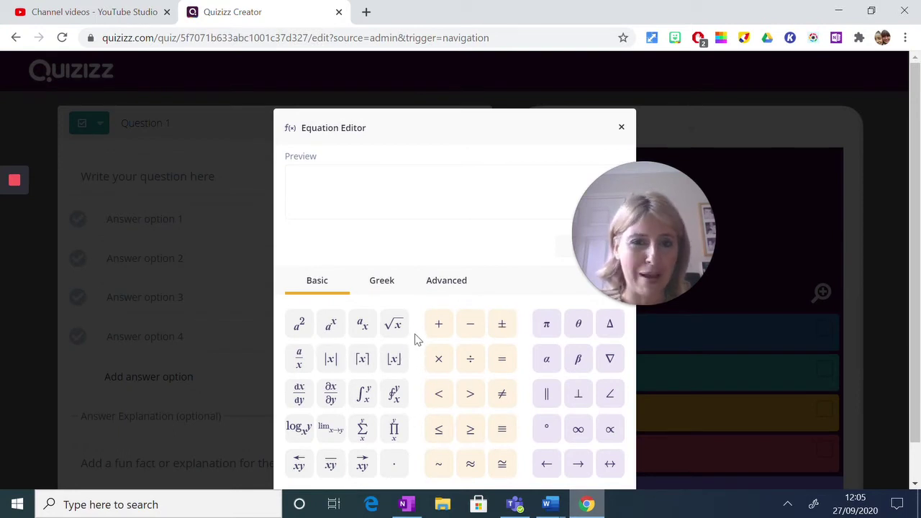
pyautogui.moveTo(640, 181); pyautogui.dragTo(746, 162)
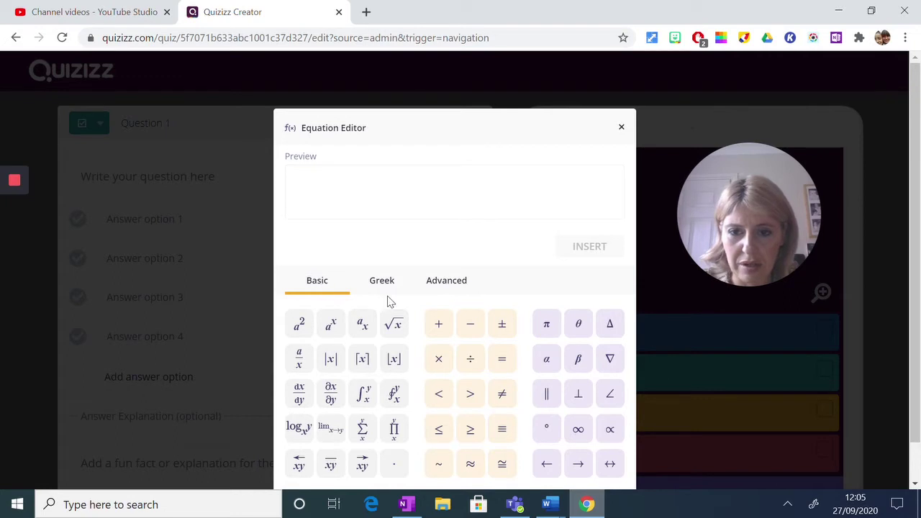
pyautogui.click(446, 293)
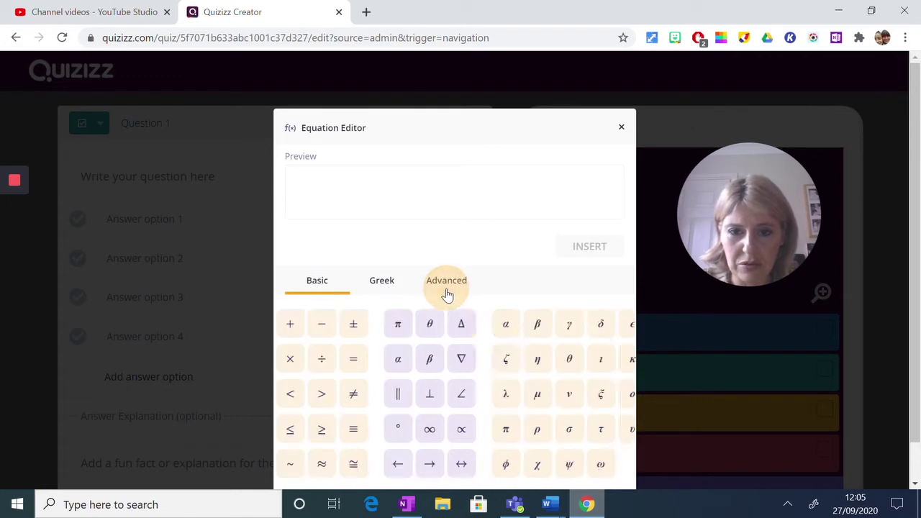
pyautogui.click(380, 288)
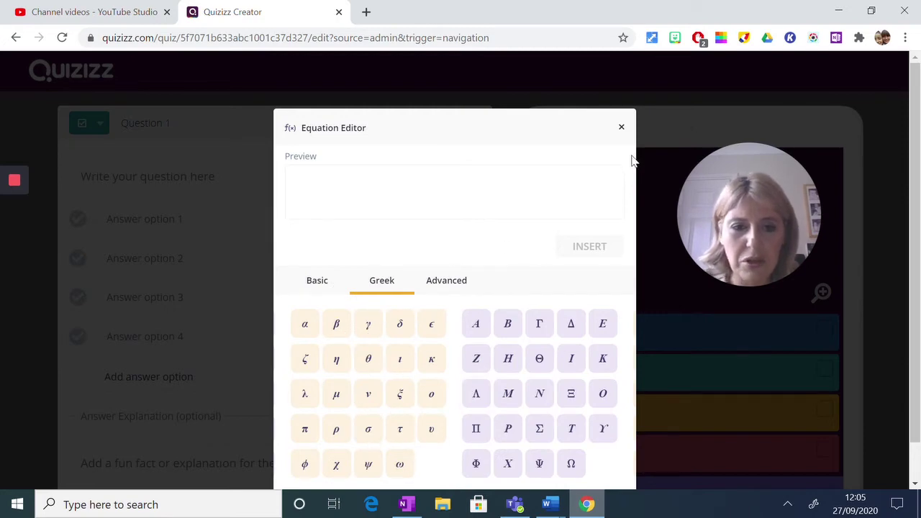
pyautogui.click(622, 129)
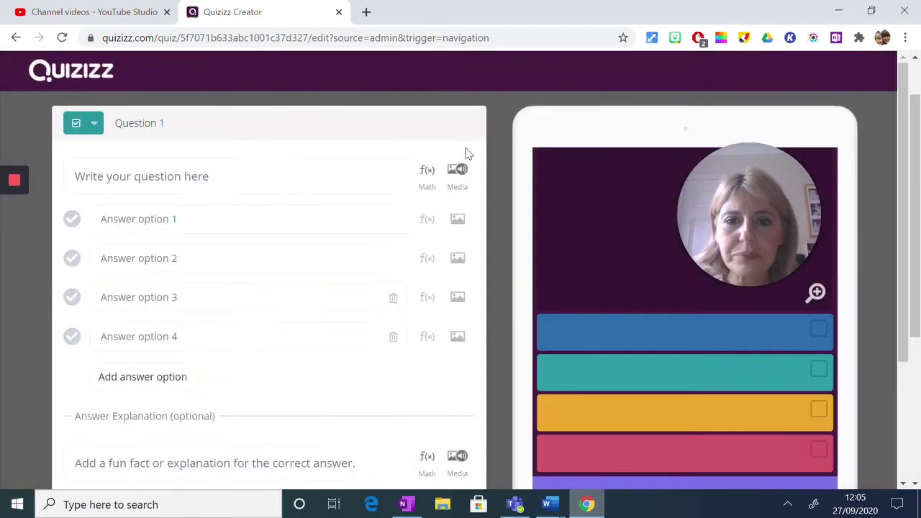
# Review the image and video options for the question's media and close them without adding anything
pyautogui.click(458, 185)
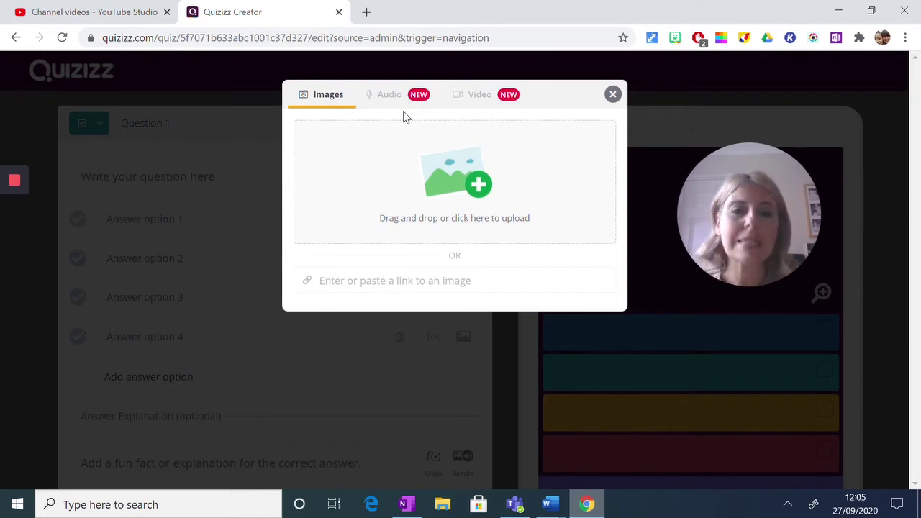
pyautogui.click(482, 102)
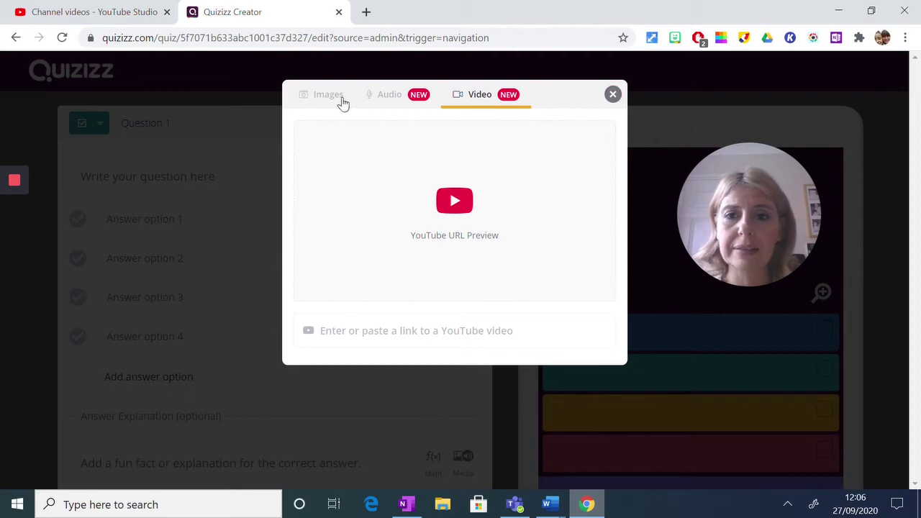
pyautogui.click(613, 94)
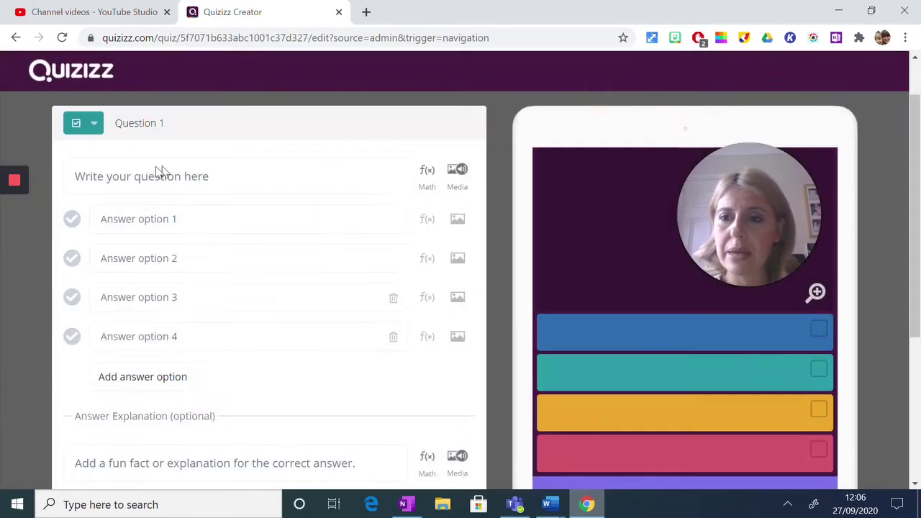
# Try marking answer option 1 as a correct answer and clear the mark again
pyautogui.click(115, 175)
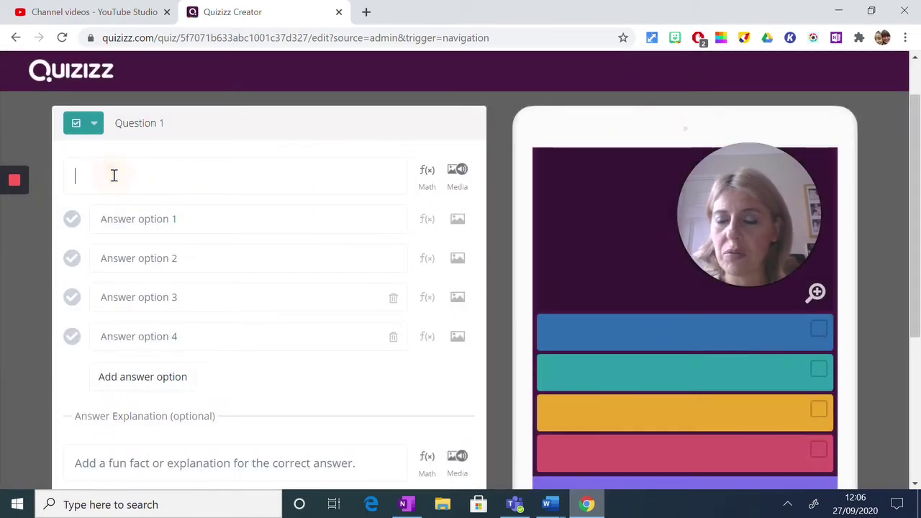
pyautogui.click(138, 220)
pyautogui.click(144, 242)
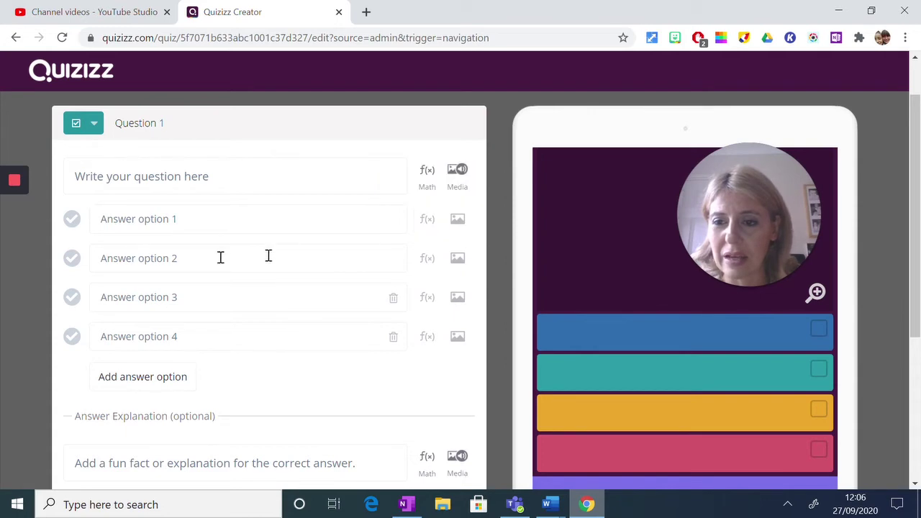
pyautogui.click(72, 220)
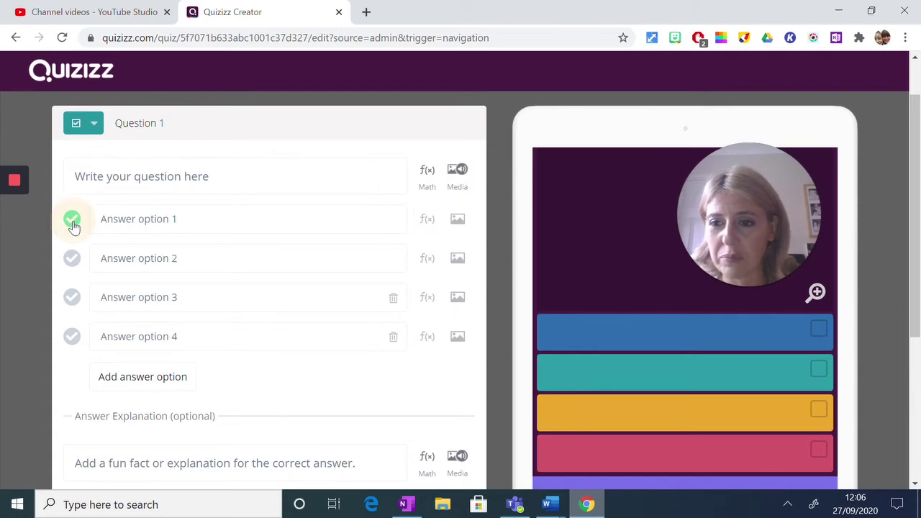
pyautogui.click(147, 220)
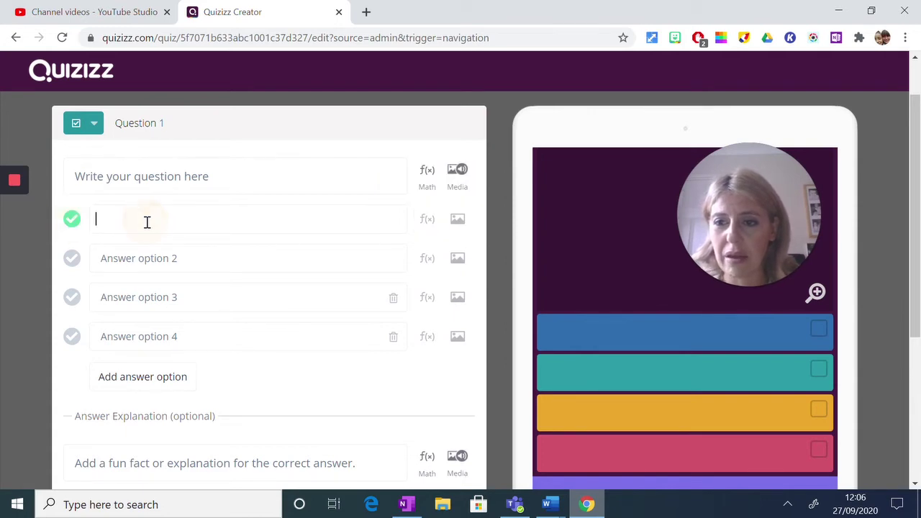
pyautogui.click(71, 220)
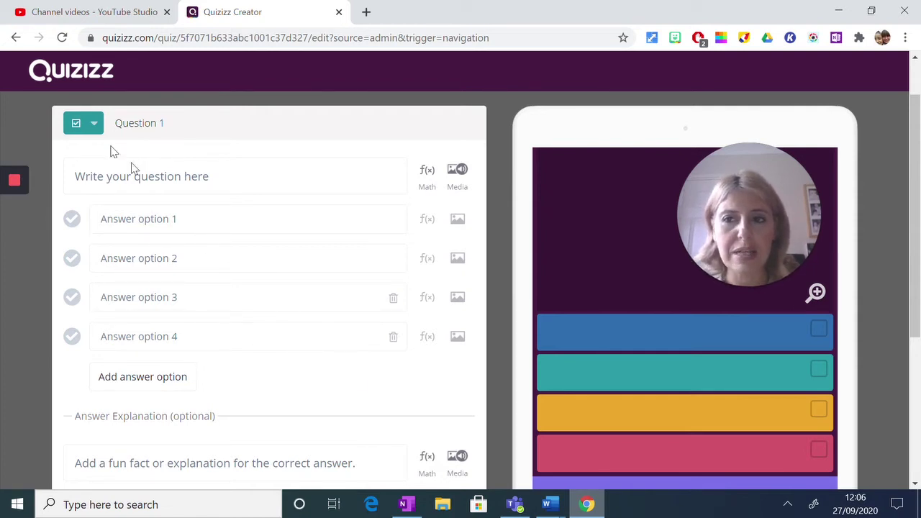
# Change question 1 to the Fill-in-the-Blank type and look at its question and answer fields
pyautogui.click(94, 126)
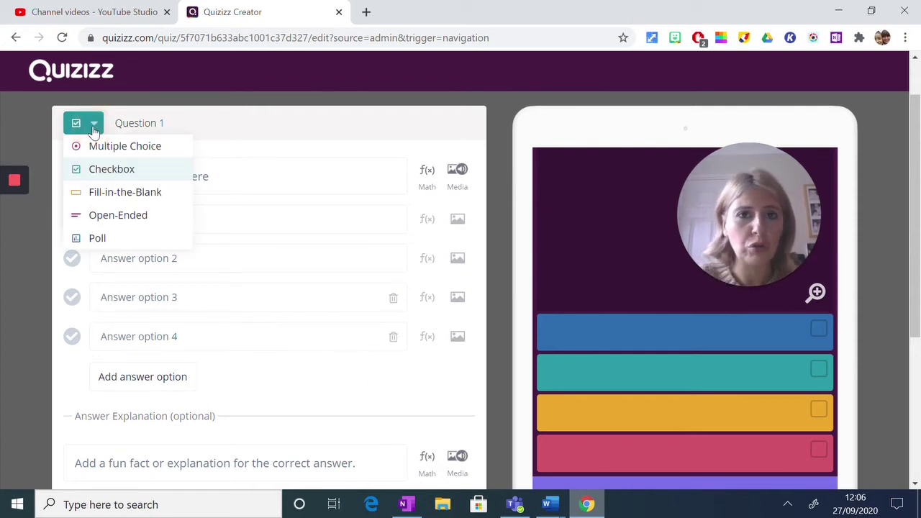
pyautogui.click(124, 195)
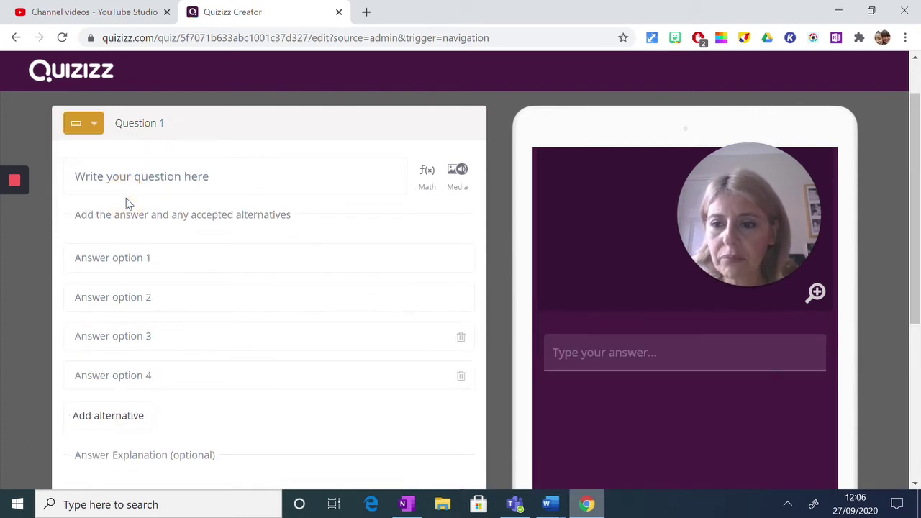
pyautogui.click(120, 261)
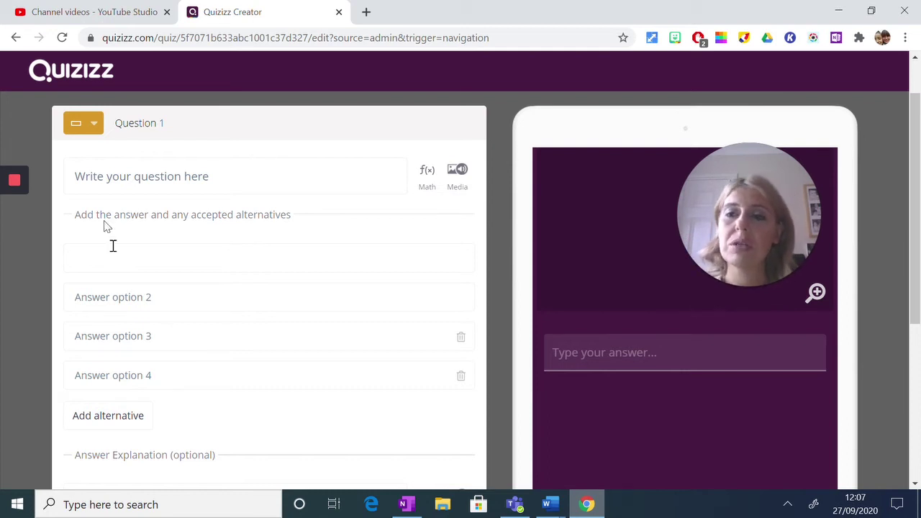
pyautogui.click(91, 176)
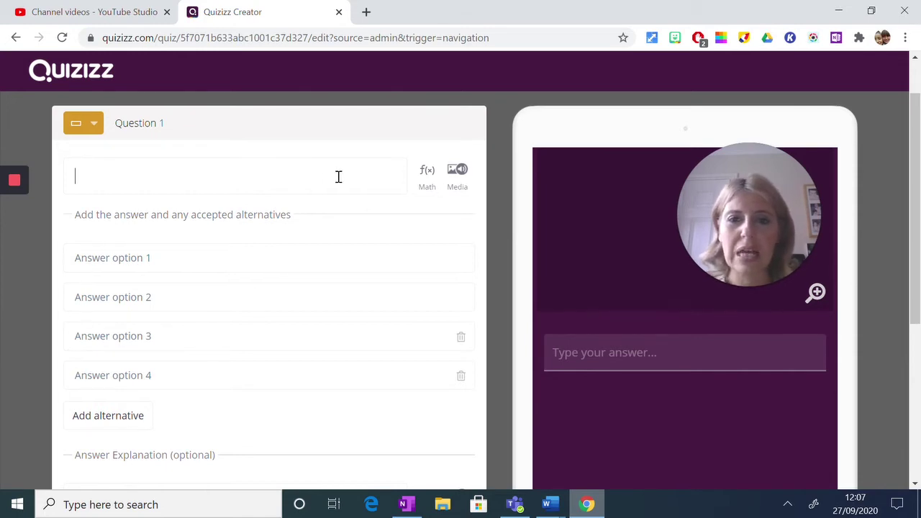
# Check the audio recording and MP3 upload options for the question's media and close them without adding anything
pyautogui.click(455, 172)
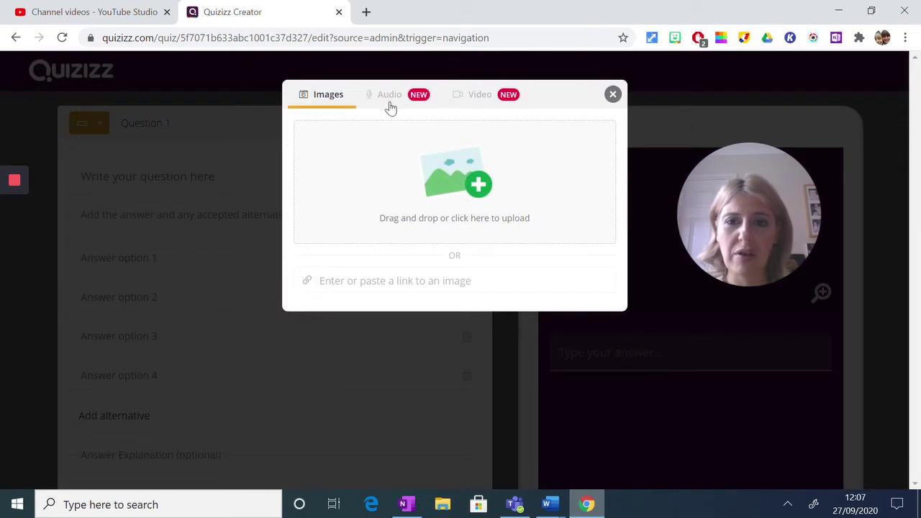
pyautogui.click(389, 99)
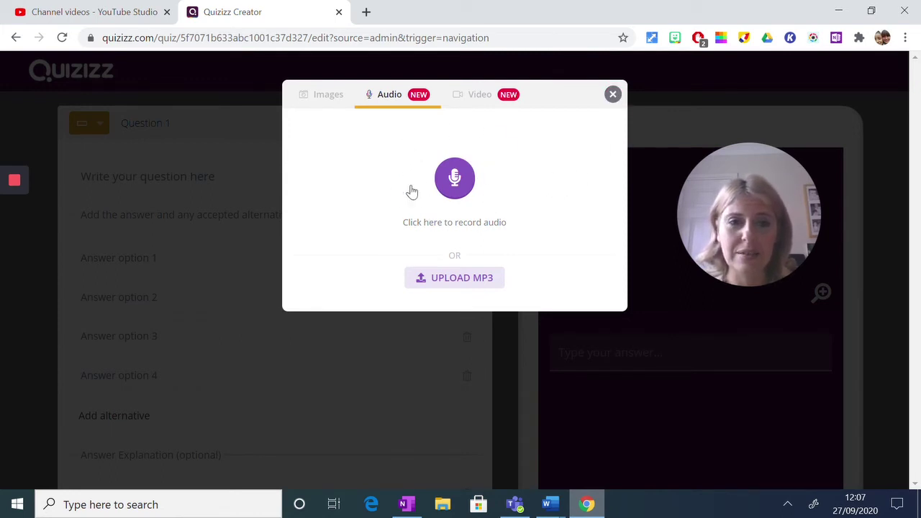
pyautogui.click(613, 96)
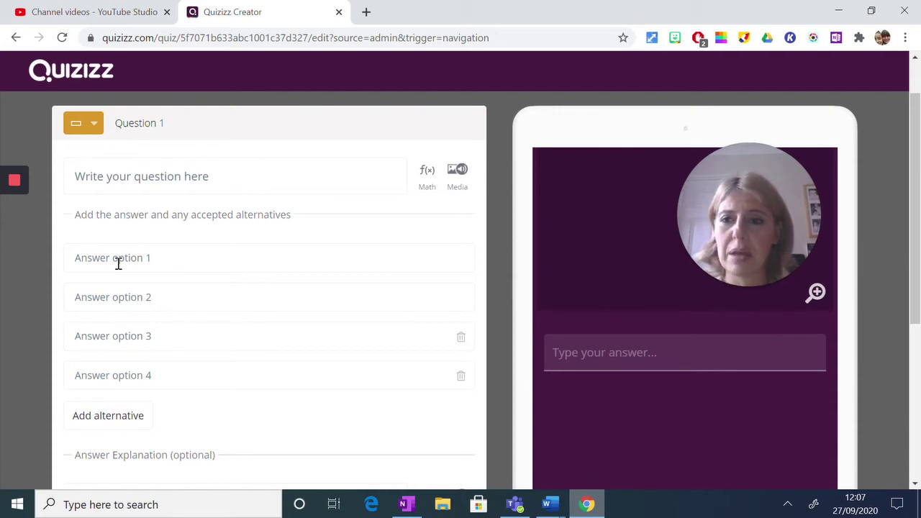
# Change question 1 to the Open-Ended type and look at its question and answer explanation fields
pyautogui.click(91, 131)
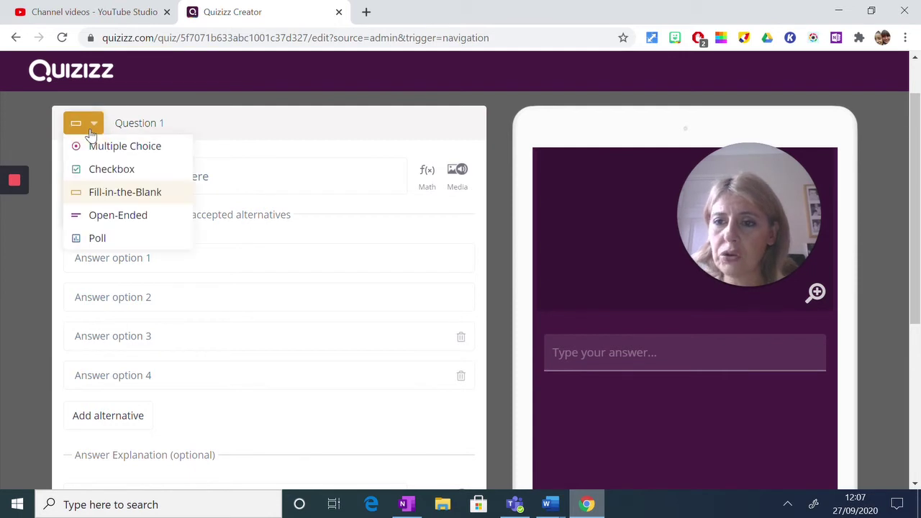
pyautogui.click(130, 220)
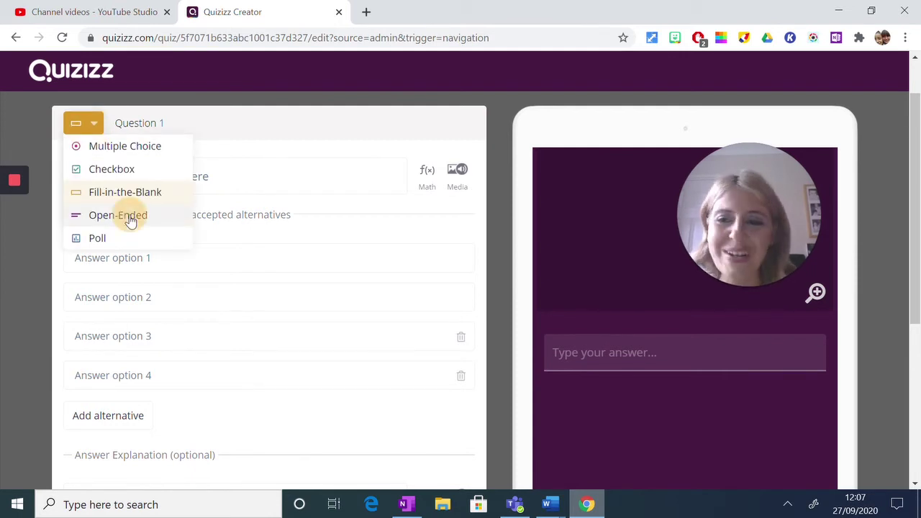
pyautogui.click(121, 177)
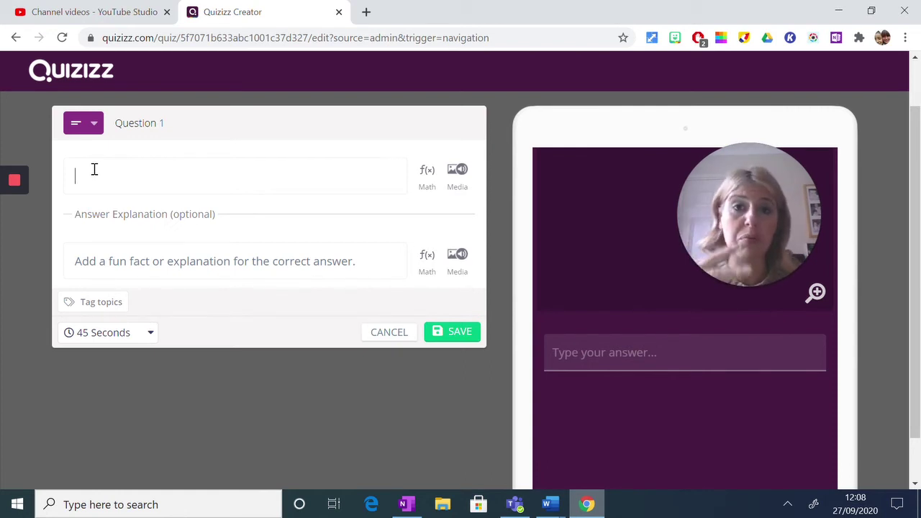
pyautogui.click(89, 262)
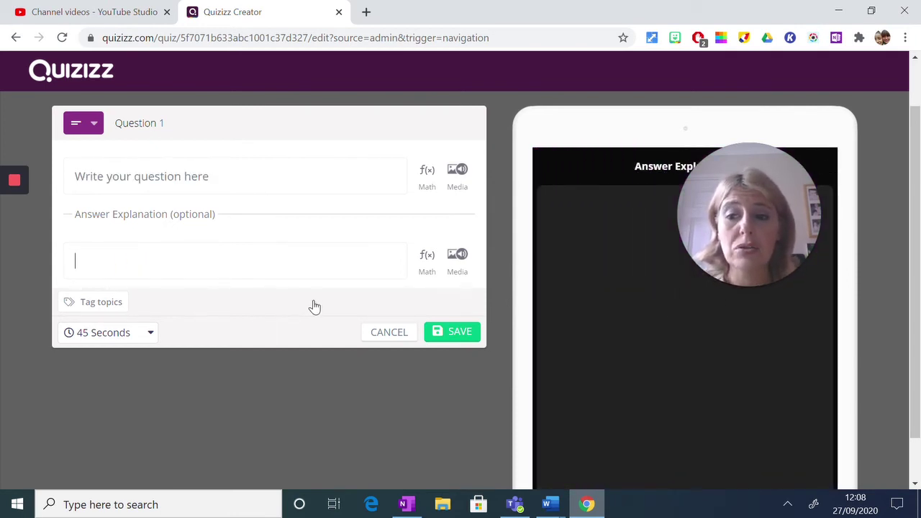
# Look through the time options for question 1 and try the 15 Minutes and 5 Minutes limits
pyautogui.click(151, 342)
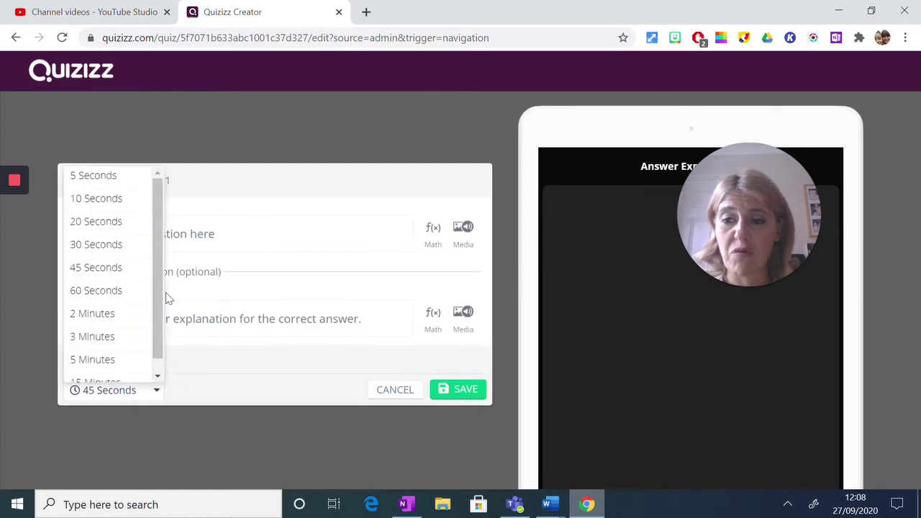
pyautogui.moveTo(160, 302); pyautogui.dragTo(159, 317)
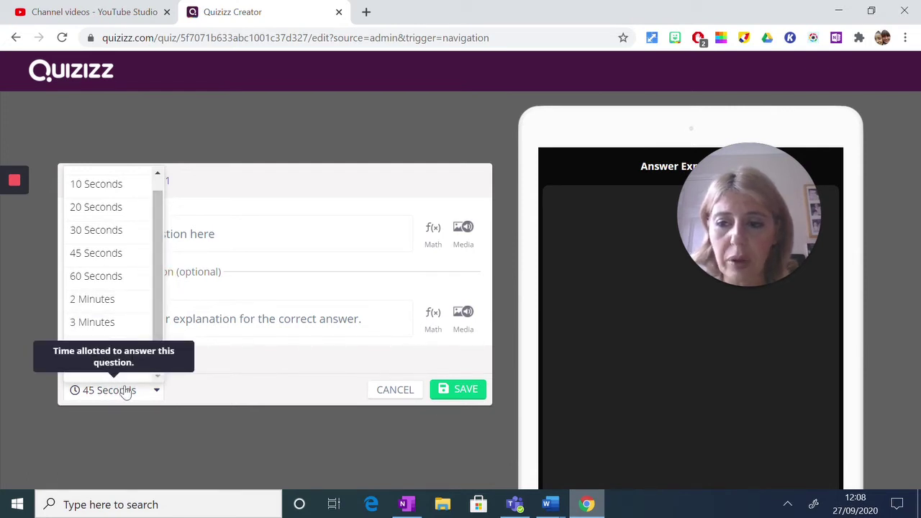
pyautogui.click(156, 396)
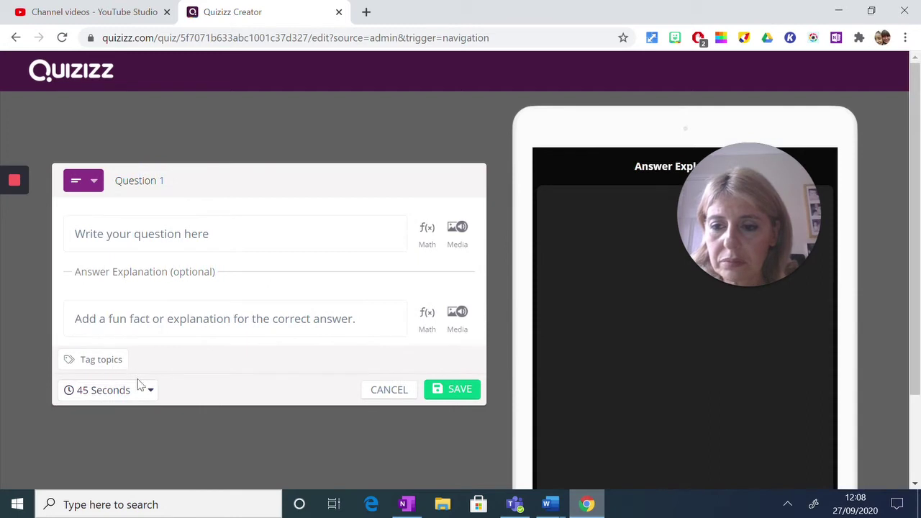
pyautogui.click(146, 389)
pyautogui.click(103, 369)
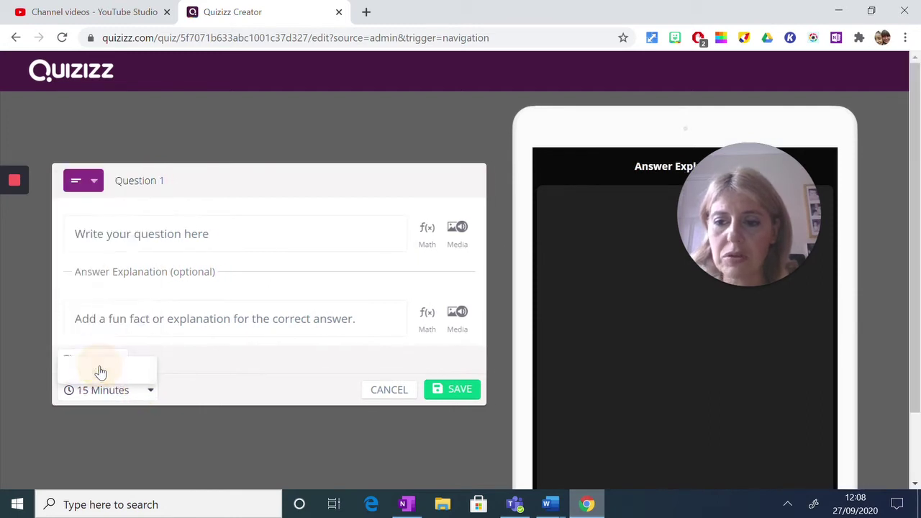
pyautogui.click(149, 393)
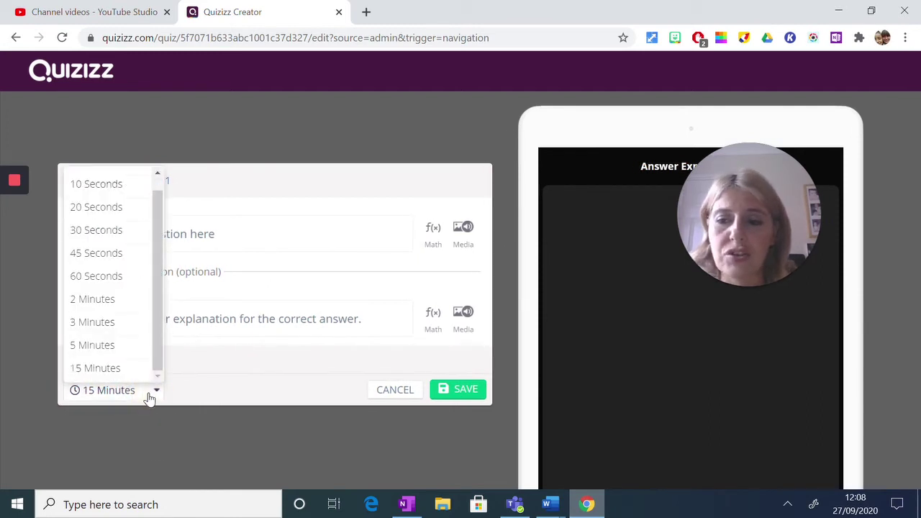
pyautogui.click(103, 344)
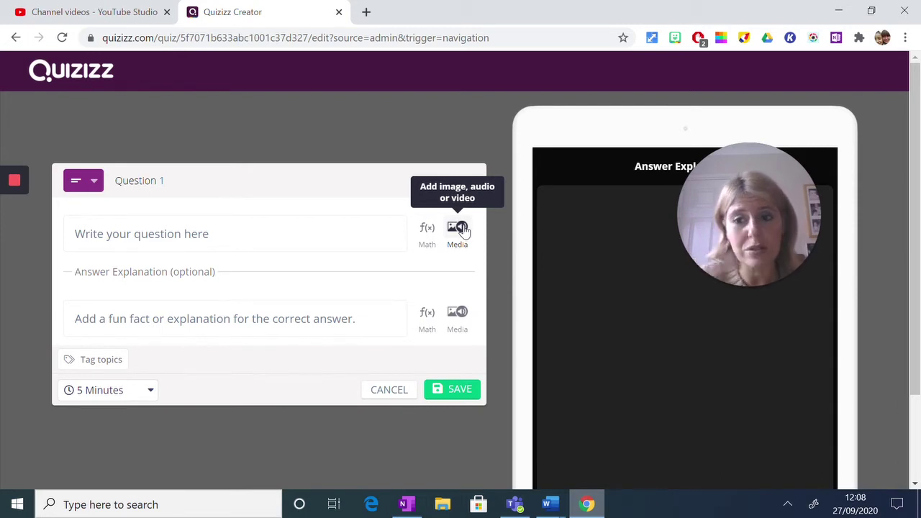
# Check the answer explanation field and question type choices of the open-ended question, and discard the question
pyautogui.click(204, 317)
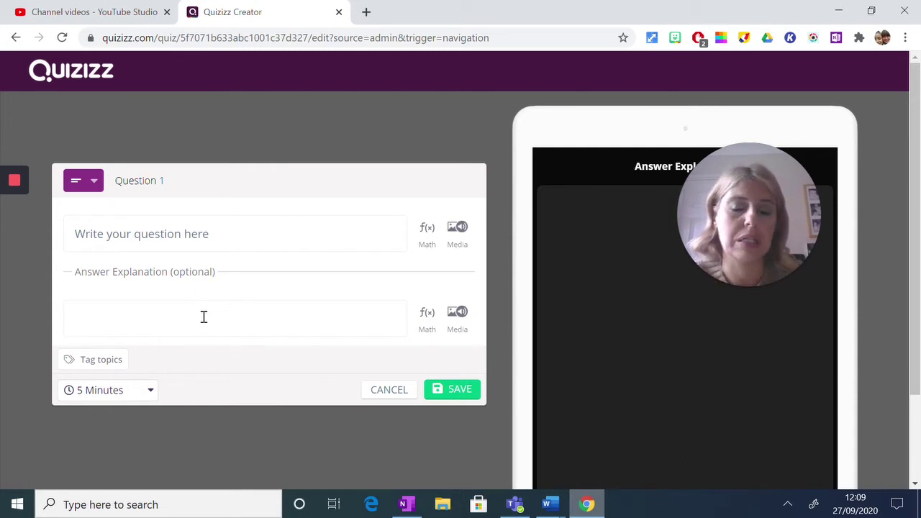
pyautogui.click(93, 183)
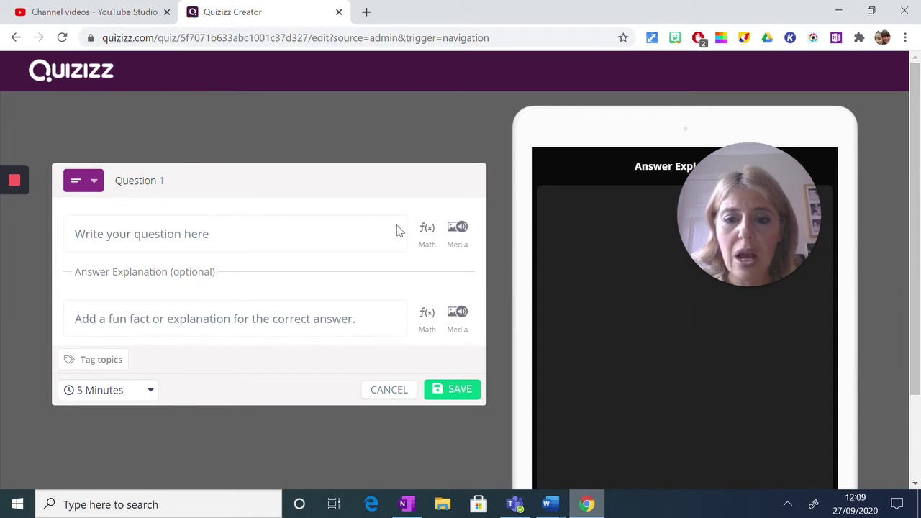
pyautogui.click(397, 393)
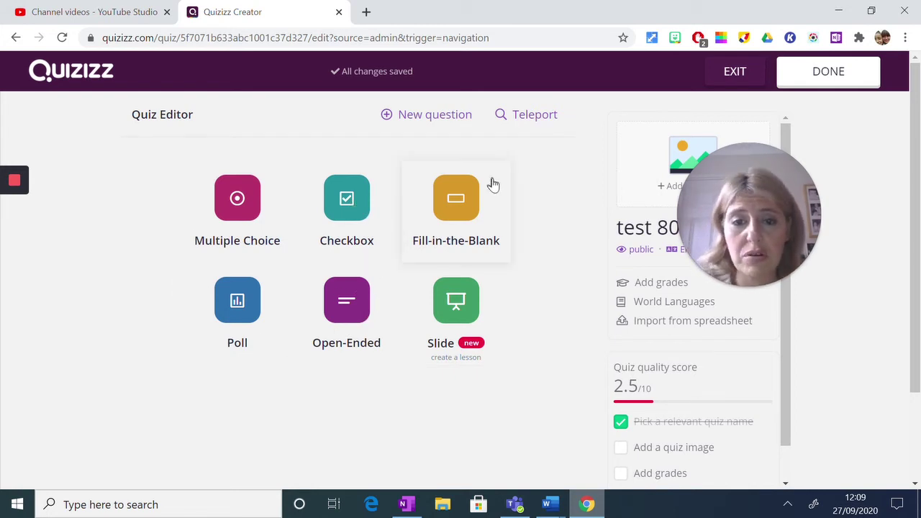
# Create a Poll question, dismiss its grading note, and look over its answer options and the available question types
pyautogui.click(237, 305)
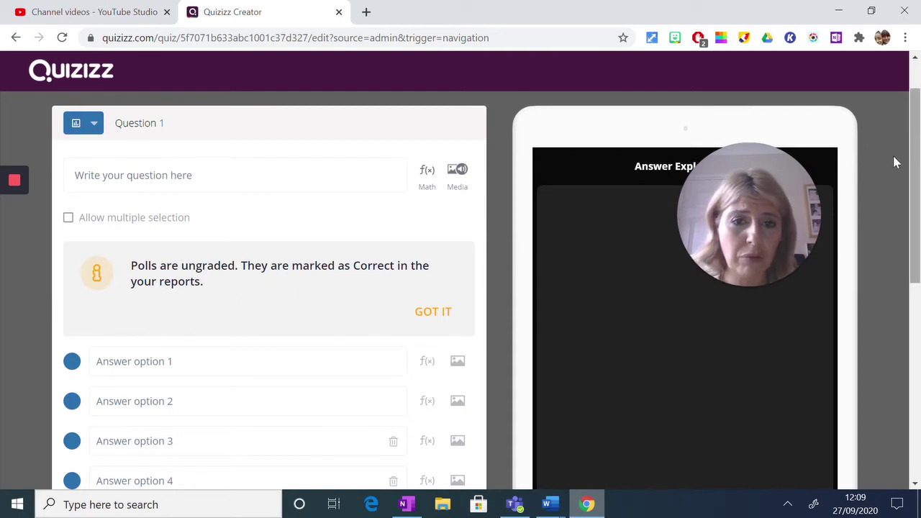
pyautogui.click(431, 317)
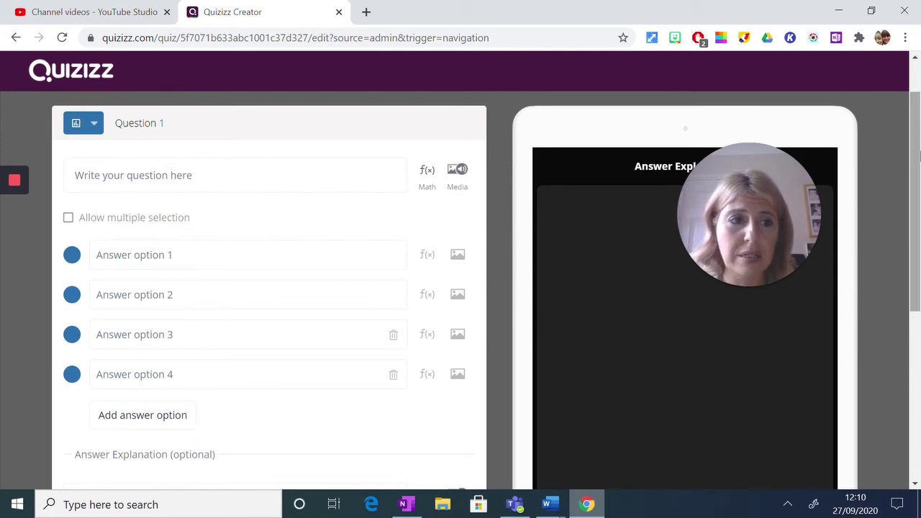
pyautogui.moveTo(916, 162); pyautogui.dragTo(918, 141)
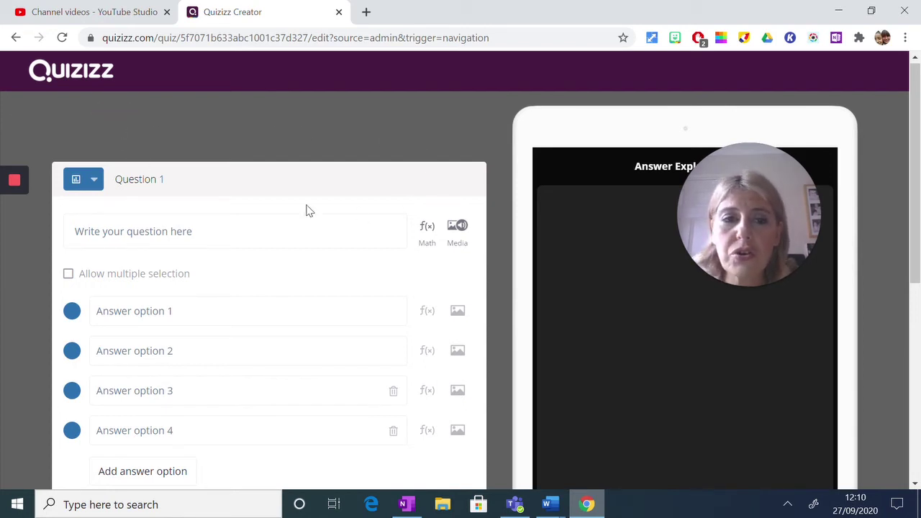
pyautogui.click(88, 183)
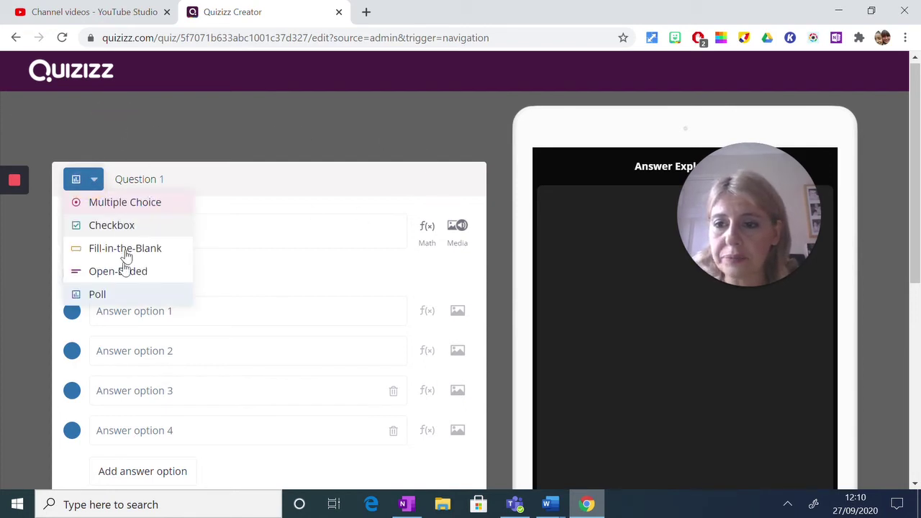
# Leave the quiz editor and open the teacher profile with its list of quizzes
pyautogui.click(16, 38)
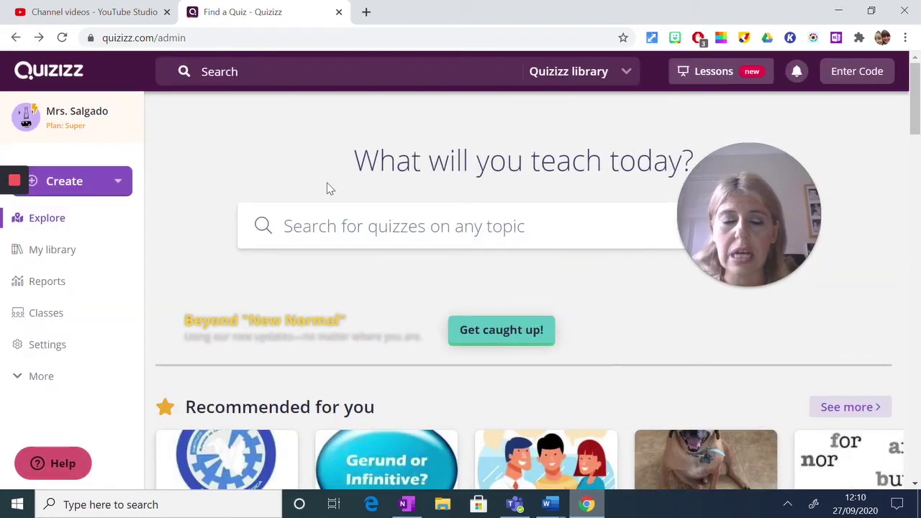
pyautogui.click(87, 118)
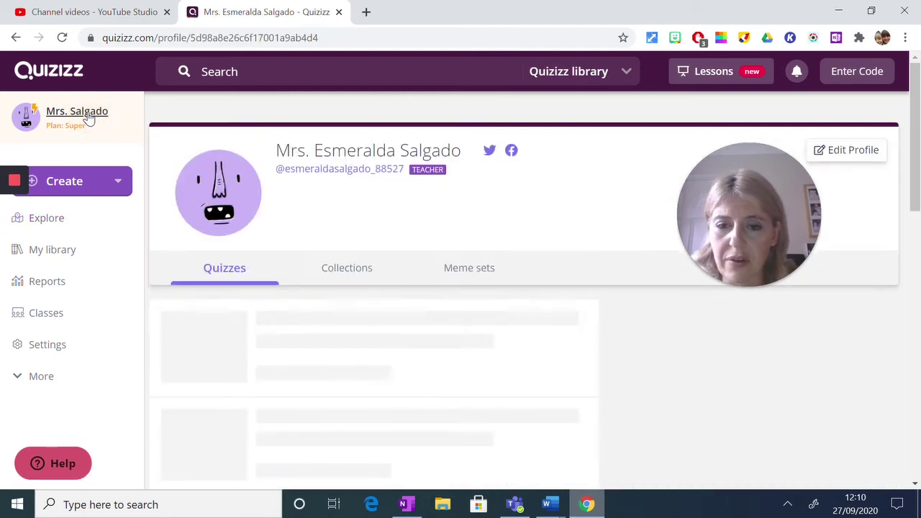
pyautogui.moveTo(538, 309)
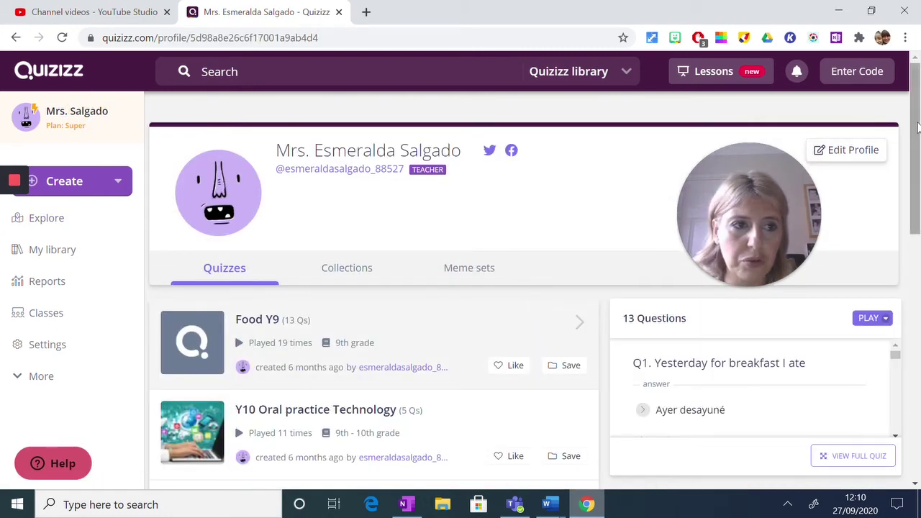
# Browse the quiz previews, open the Oral Assignment practice quiz, and look through its questions
pyautogui.scroll(-1, 538, 309)
pyautogui.moveTo(915, 126); pyautogui.dragTo(919, 212)
pyautogui.moveTo(305, 251)
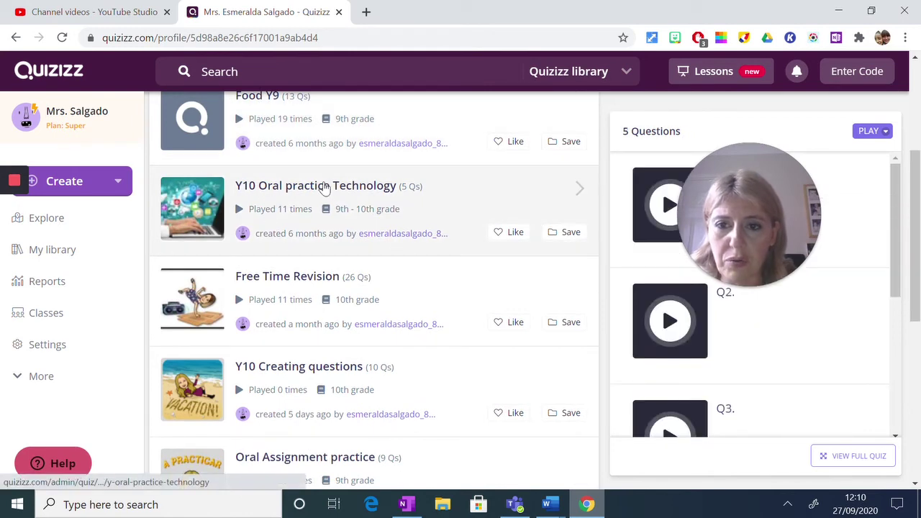
pyautogui.moveTo(276, 302)
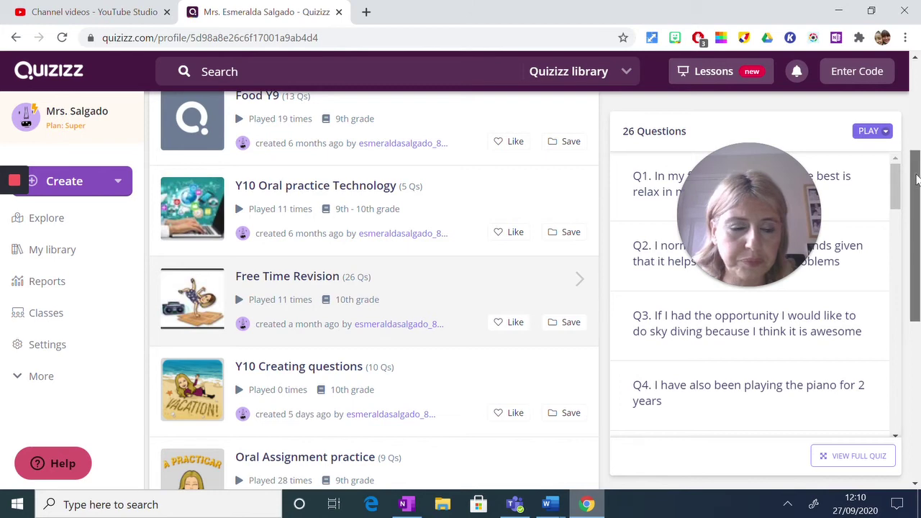
pyautogui.moveTo(918, 167); pyautogui.dragTo(918, 263)
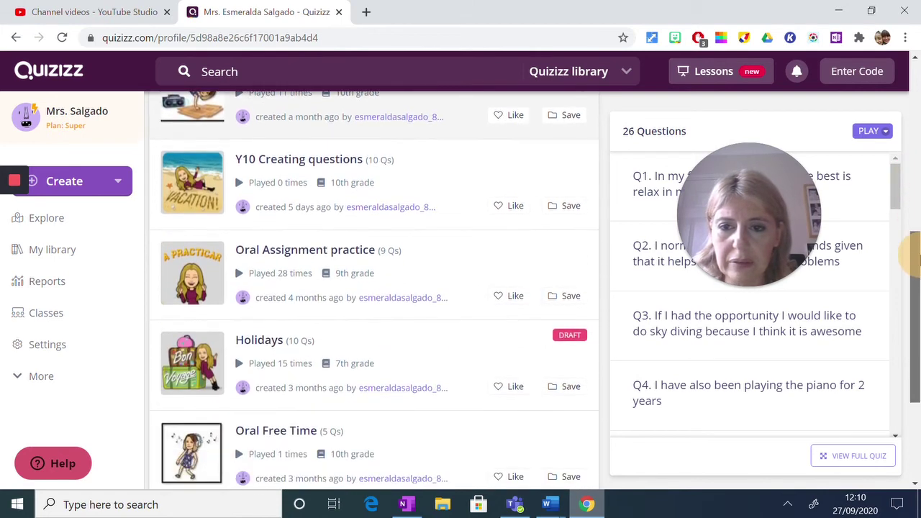
pyautogui.moveTo(438, 215)
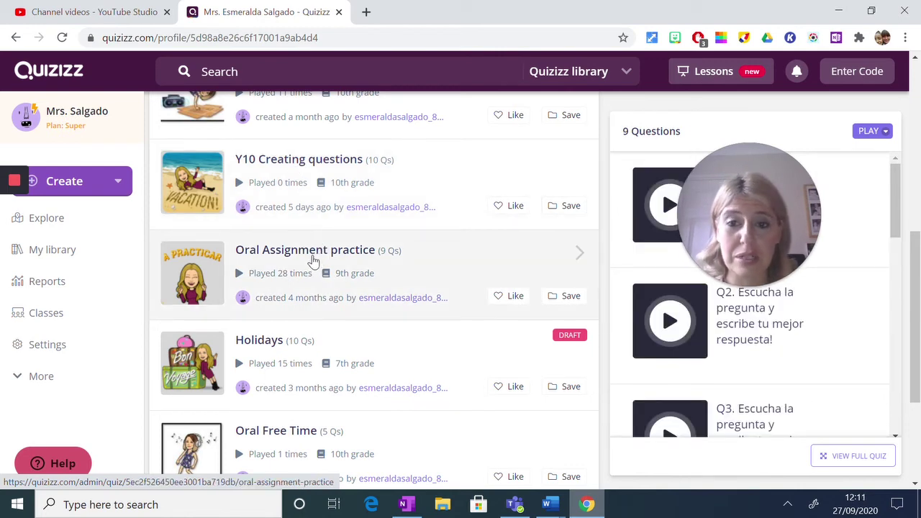
pyautogui.click(313, 260)
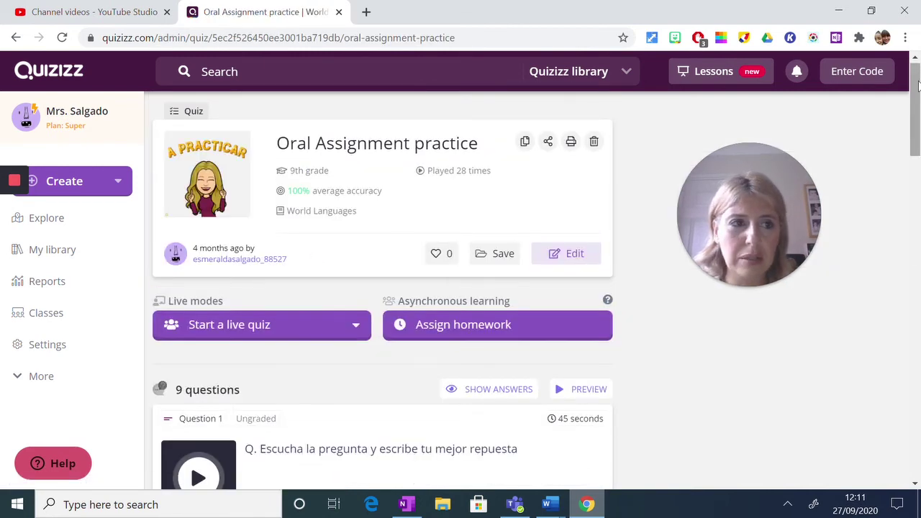
pyautogui.moveTo(915, 85); pyautogui.dragTo(915, 147)
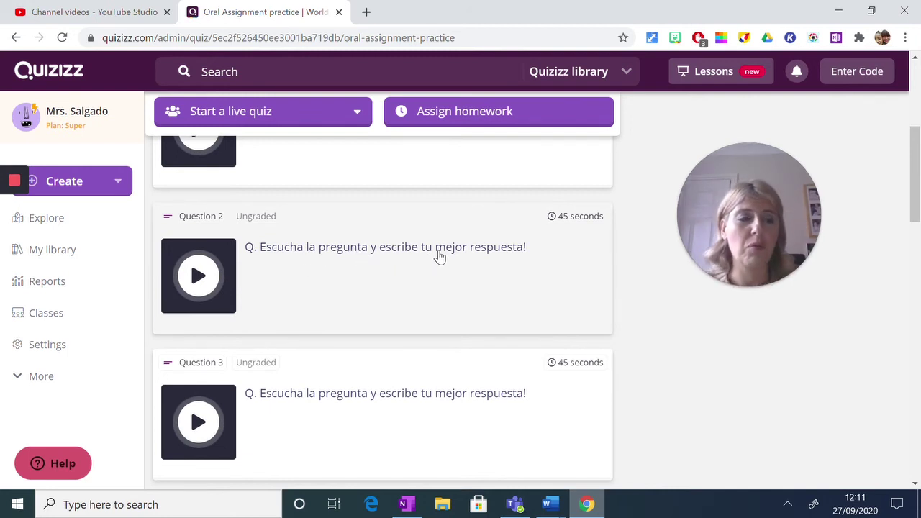
pyautogui.moveTo(916, 177); pyautogui.dragTo(914, 59)
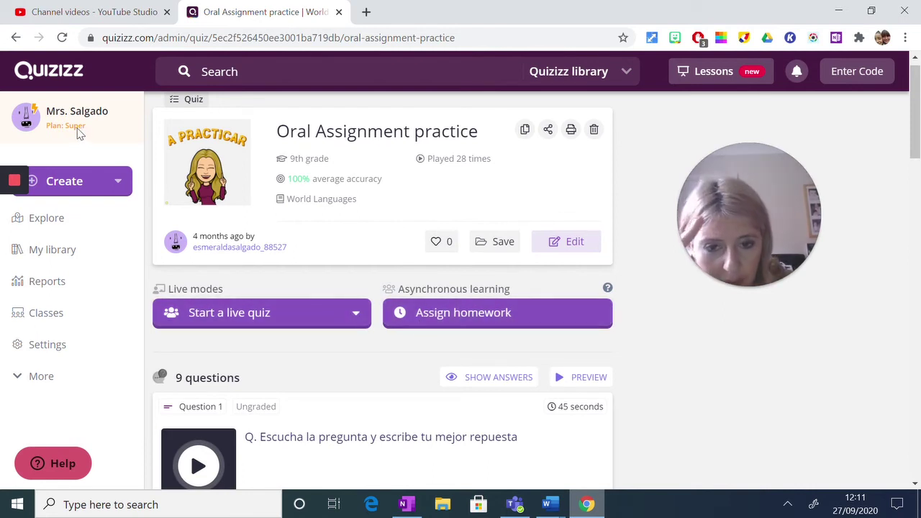
# Assign the Oral Assignment practice quiz as homework with no deadline and without selecting a class
pyautogui.click(465, 314)
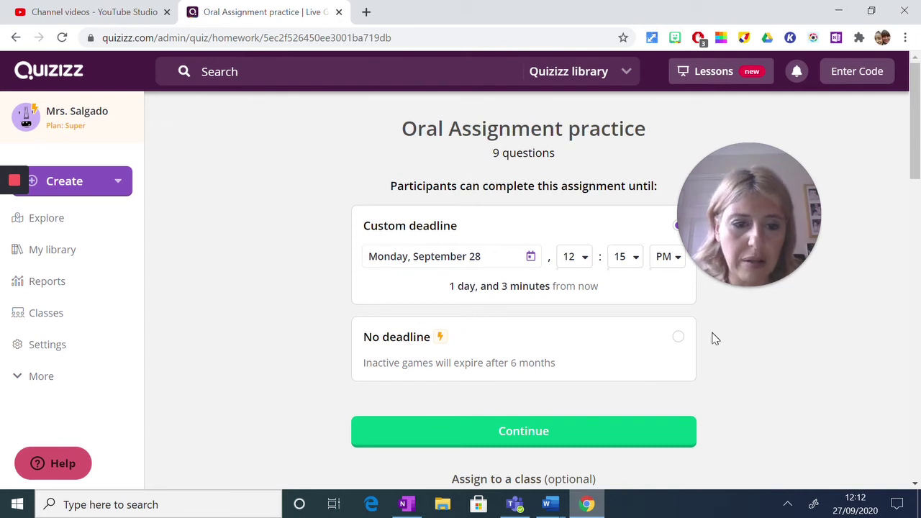
pyautogui.click(678, 338)
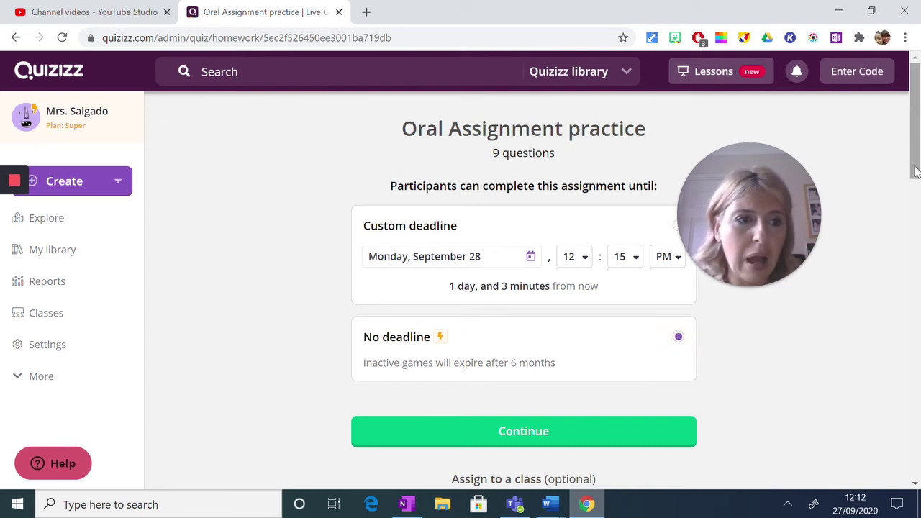
pyautogui.moveTo(915, 168); pyautogui.dragTo(917, 191)
pyautogui.moveTo(778, 167); pyautogui.dragTo(872, 220)
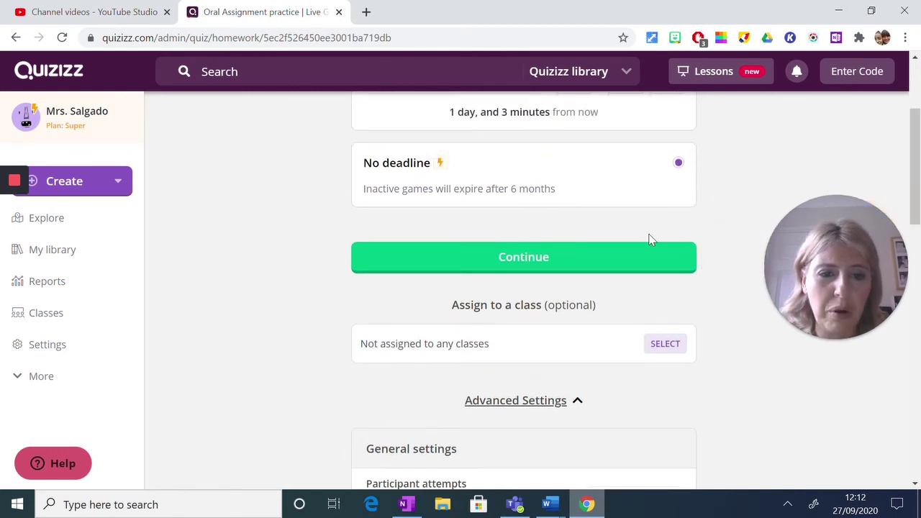
pyautogui.click(551, 267)
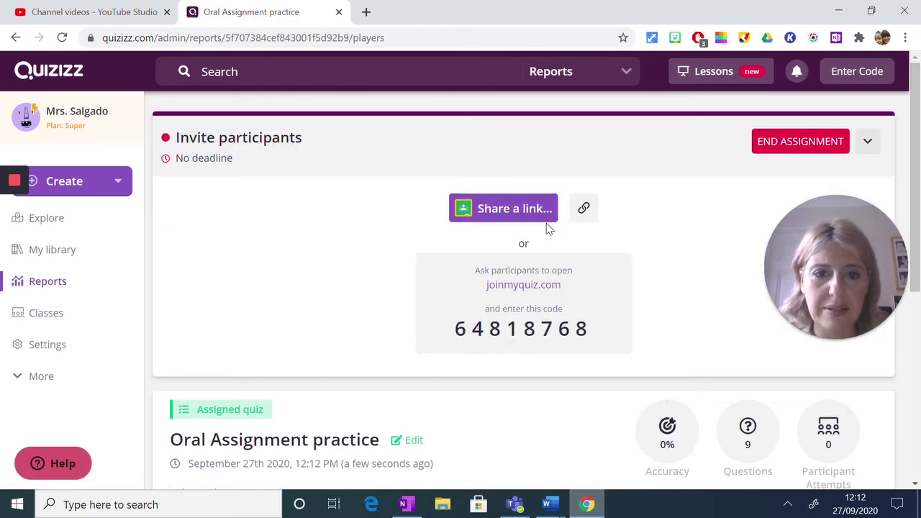
# Copy the assignment's join link and open it in a new browser tab
pyautogui.click(585, 215)
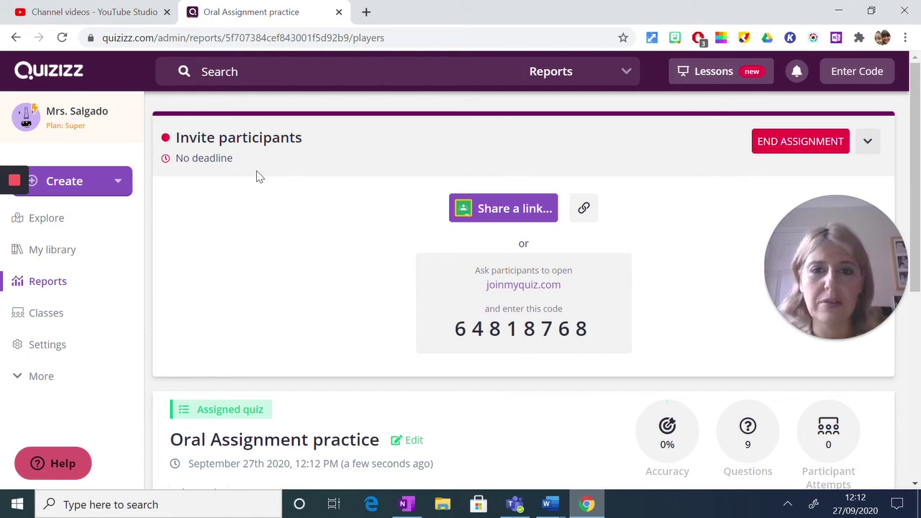
pyautogui.click(366, 12)
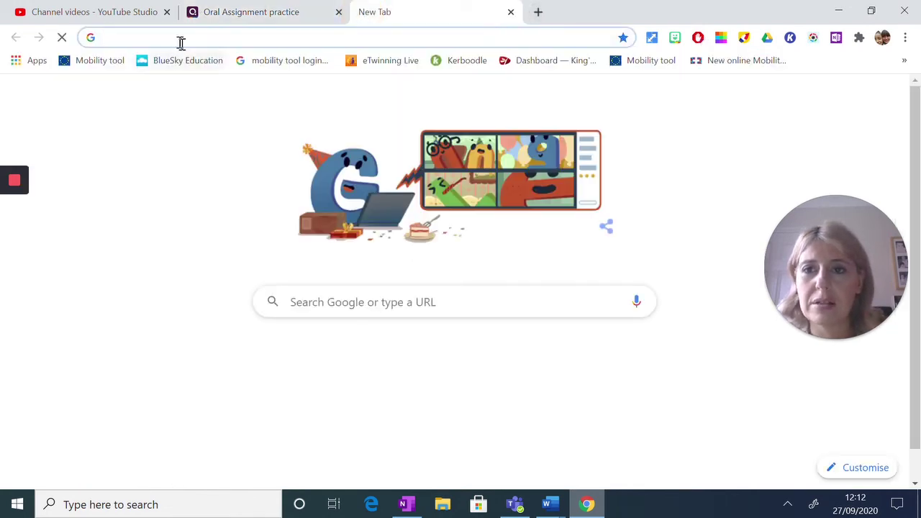
pyautogui.click(162, 36)
pyautogui.rightClick(164, 39)
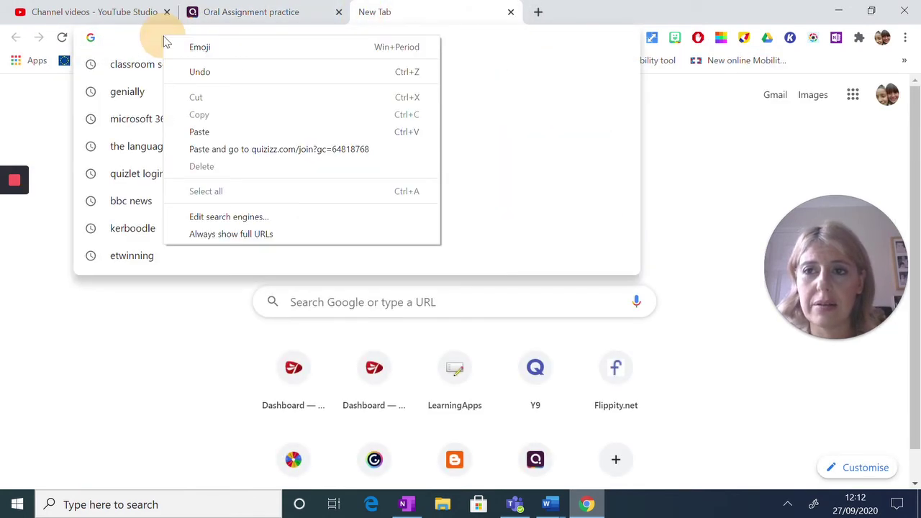
pyautogui.click(207, 133)
pyautogui.press('Return')
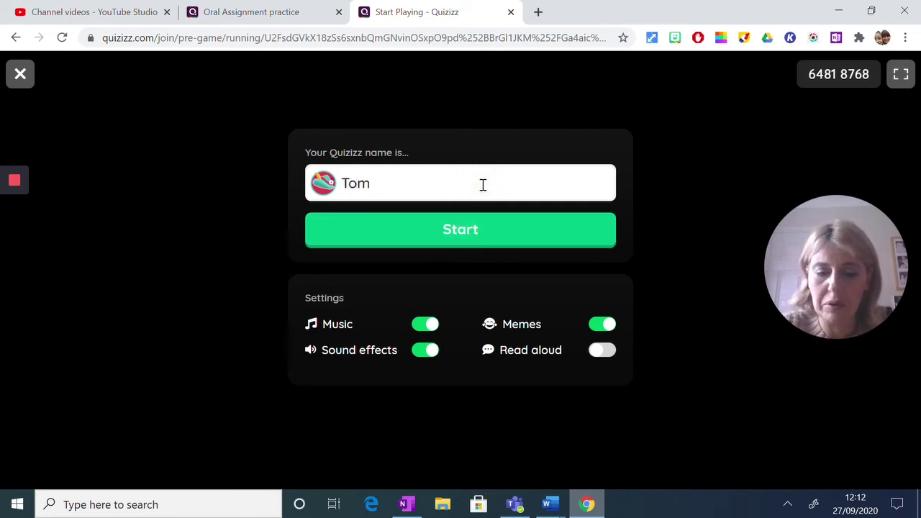
# Start the assigned quiz as a participant under the entered name, keeping the default settings and theme
pyautogui.click(464, 245)
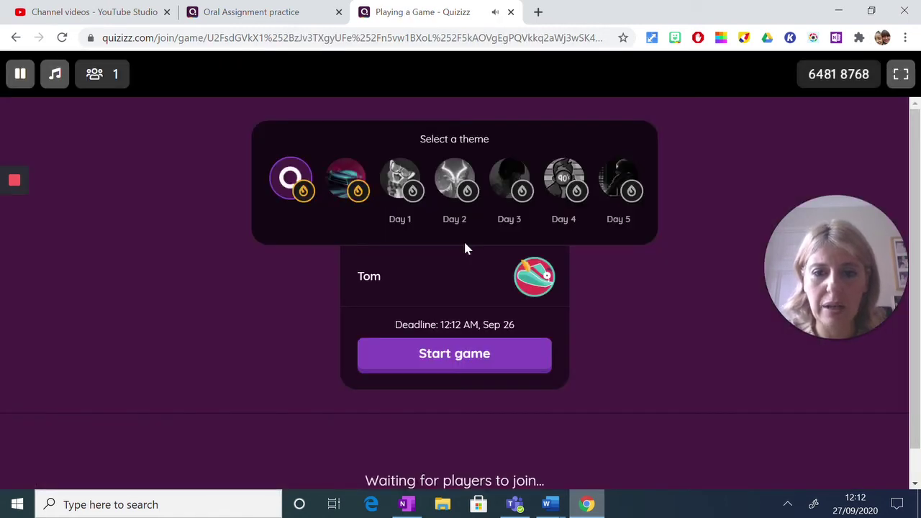
pyautogui.click(458, 359)
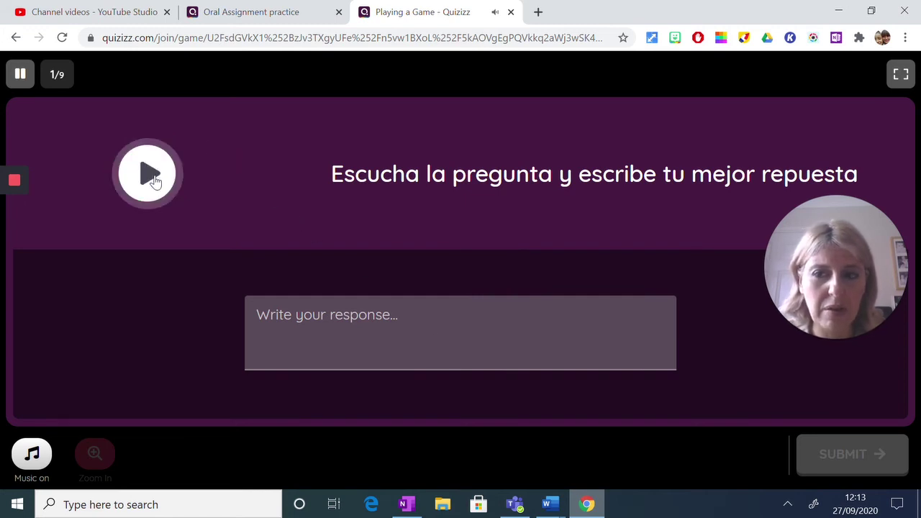
# Submit a line of random letters as the response to question 1 and pause the audio of question 2
pyautogui.click(310, 318)
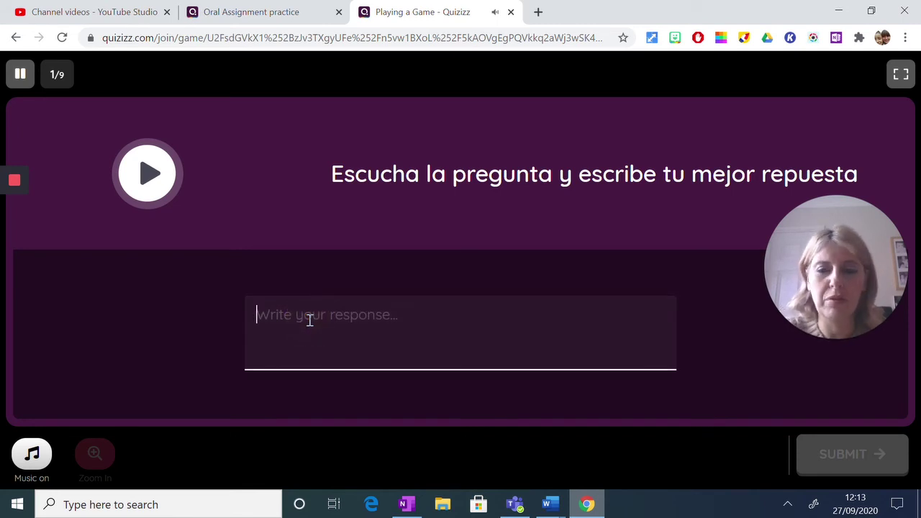
pyautogui.write('hfioruwepiurjekjfsdpoiroqepf')
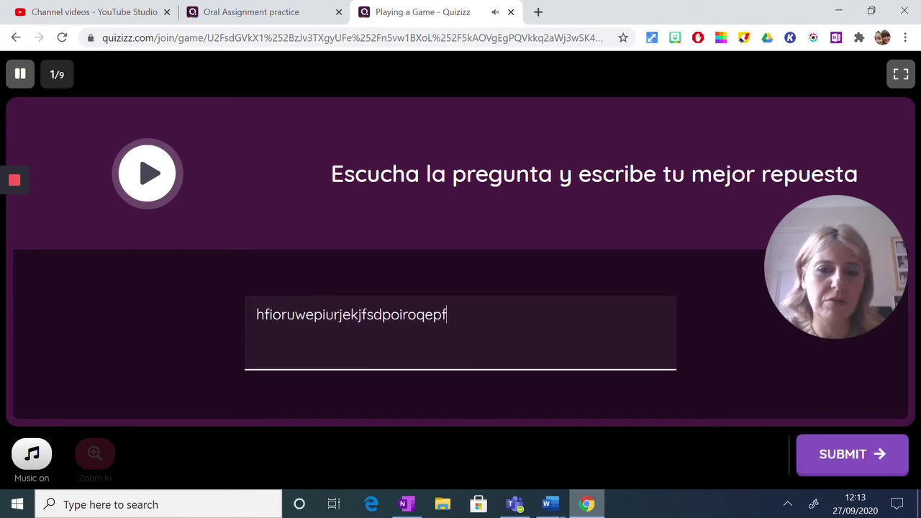
pyautogui.write('jd;lkfjpoeutpjvxfgkmjdroptj')
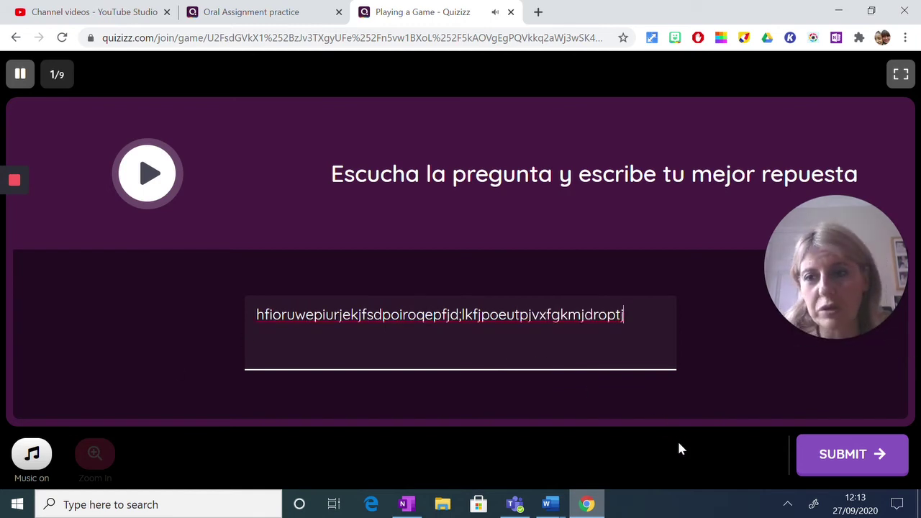
pyautogui.write('fdkfjs')
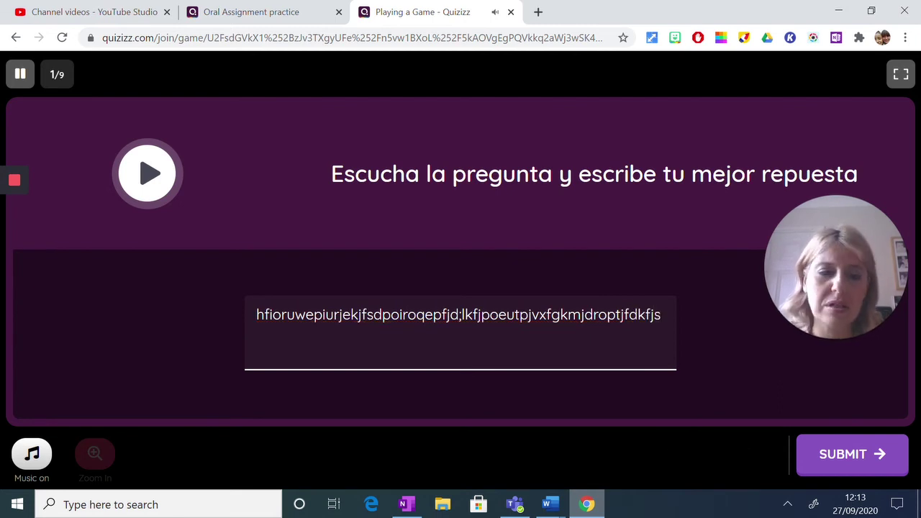
pyautogui.click(847, 463)
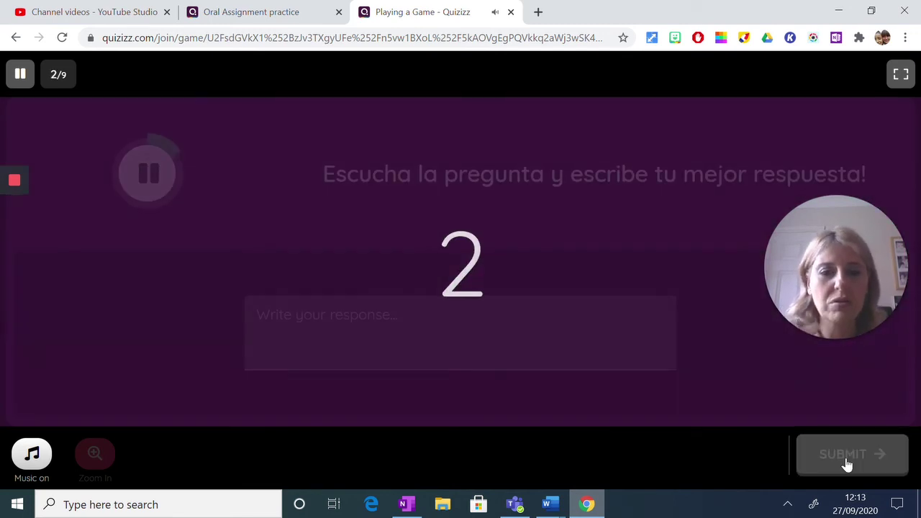
pyautogui.click(151, 175)
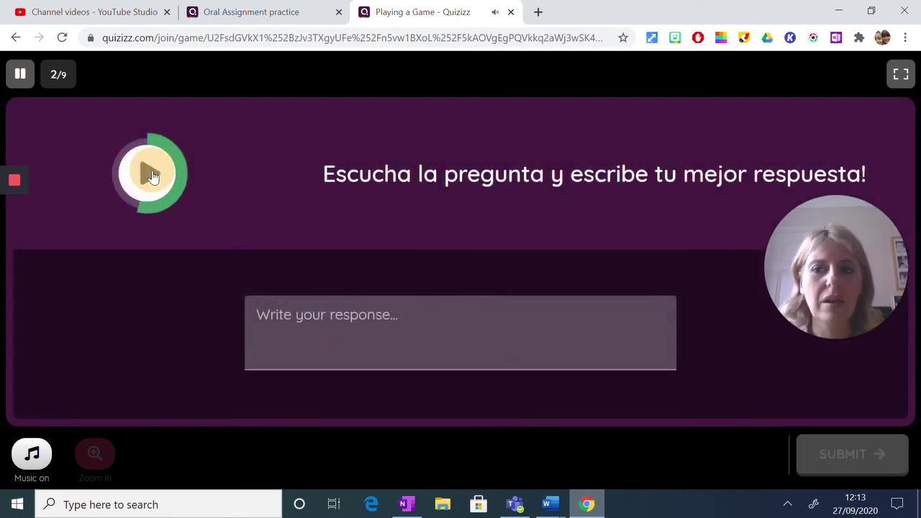
# Go back from the assignment report to the Oral Assignment practice quiz's details page and its live and homework options
pyautogui.click(235, 14)
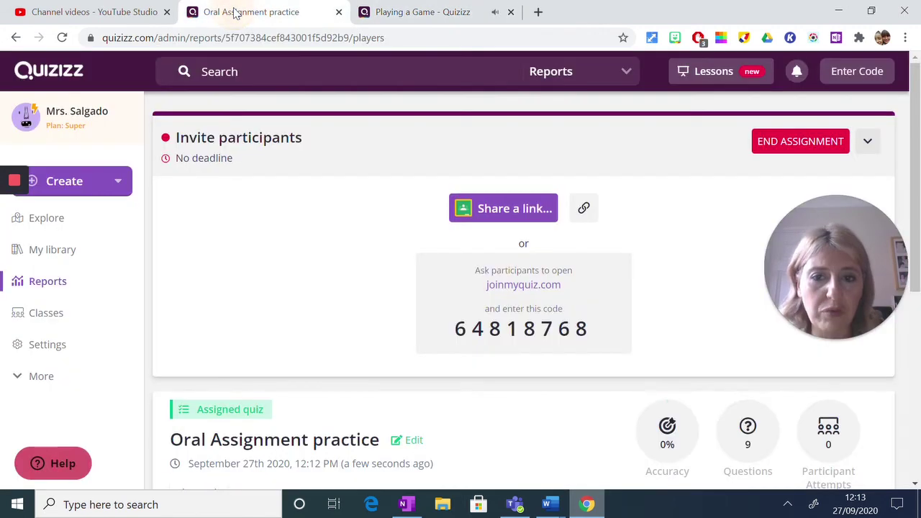
pyautogui.click(15, 39)
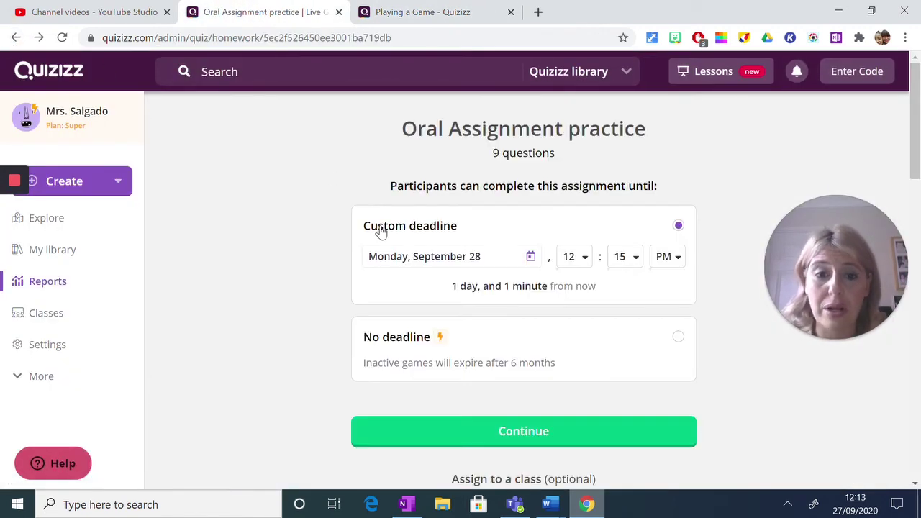
pyautogui.click(16, 38)
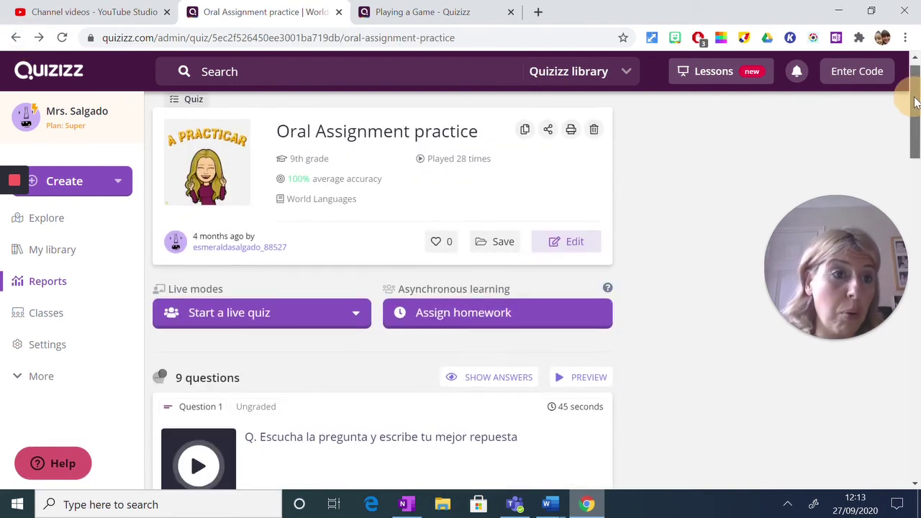
pyautogui.moveTo(914, 82); pyautogui.dragTo(917, 126)
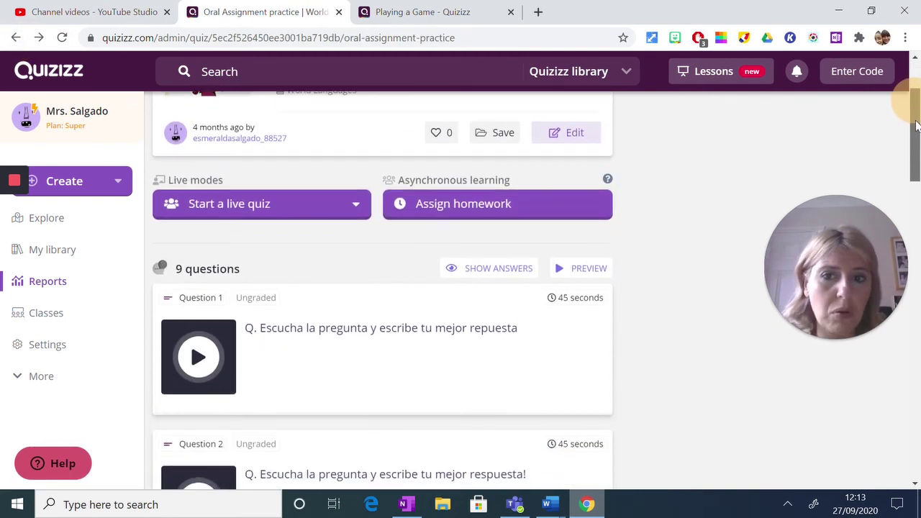
# Set up a live game of the Oral Assignment practice quiz in Classic mode and continue to its join-code screen
pyautogui.click(246, 206)
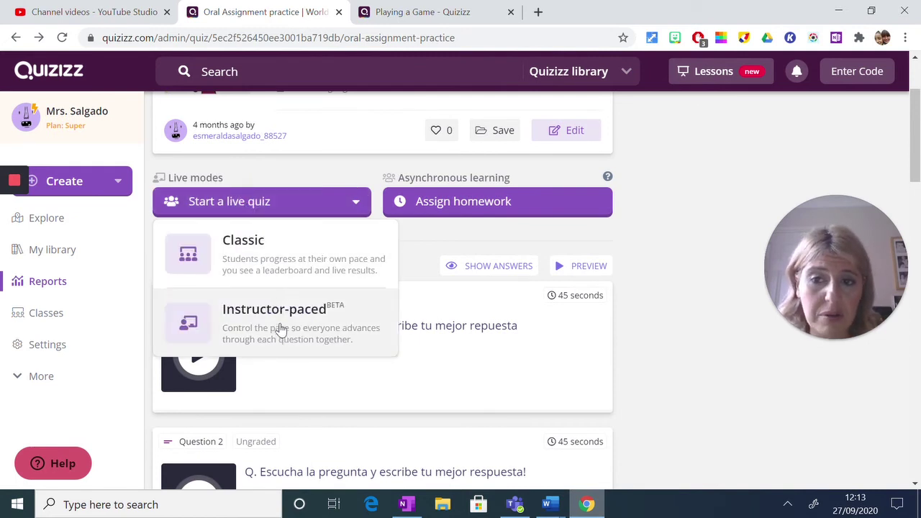
pyautogui.click(250, 259)
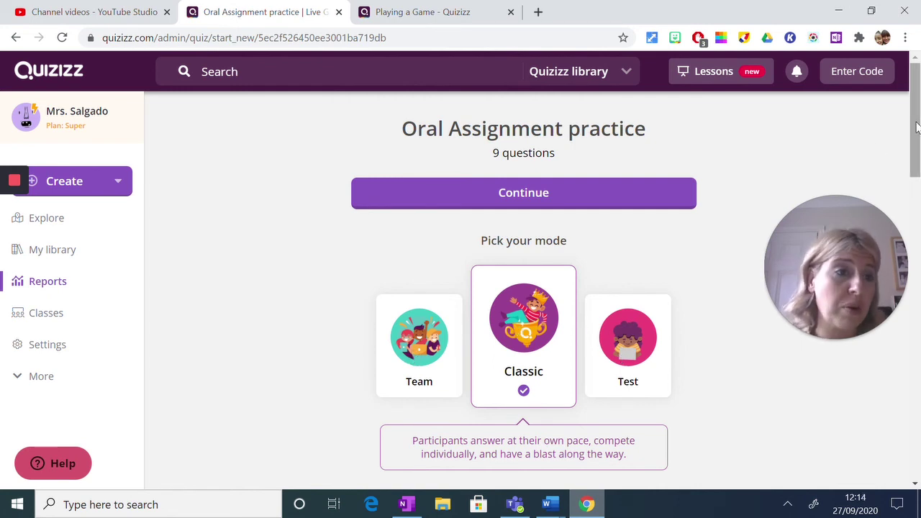
pyautogui.moveTo(916, 133)
pyautogui.mouseDown()
pyautogui.moveTo(919, 159)
pyautogui.moveTo(915, 117)
pyautogui.mouseUp()
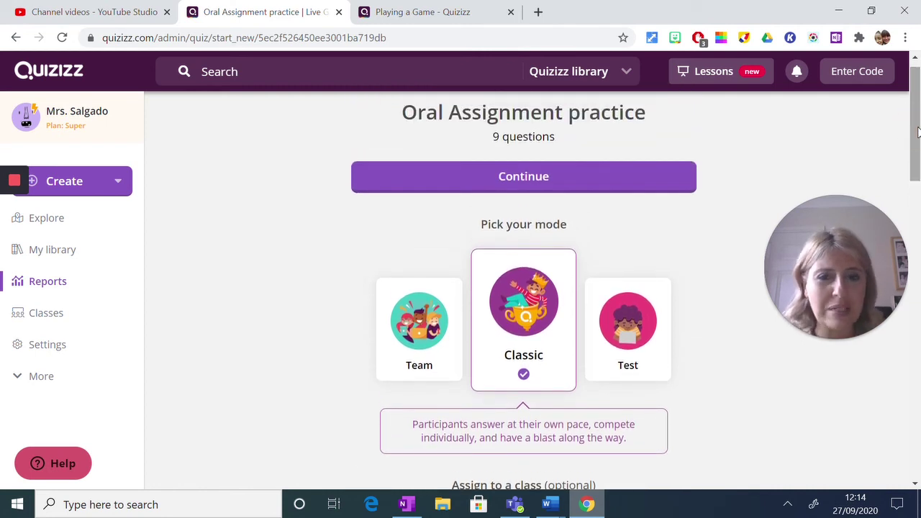
pyautogui.click(565, 188)
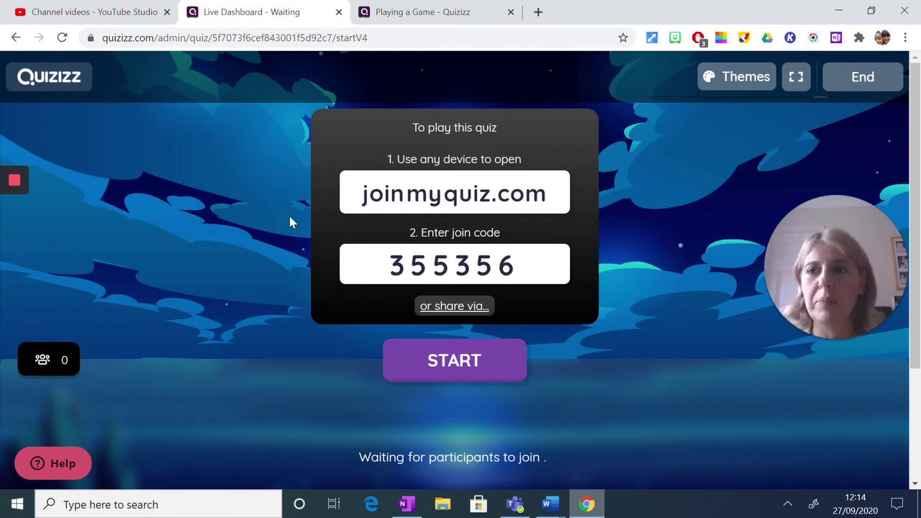
# Leave the live game's waiting screen without starting it and open the list of classes
pyautogui.click(15, 40)
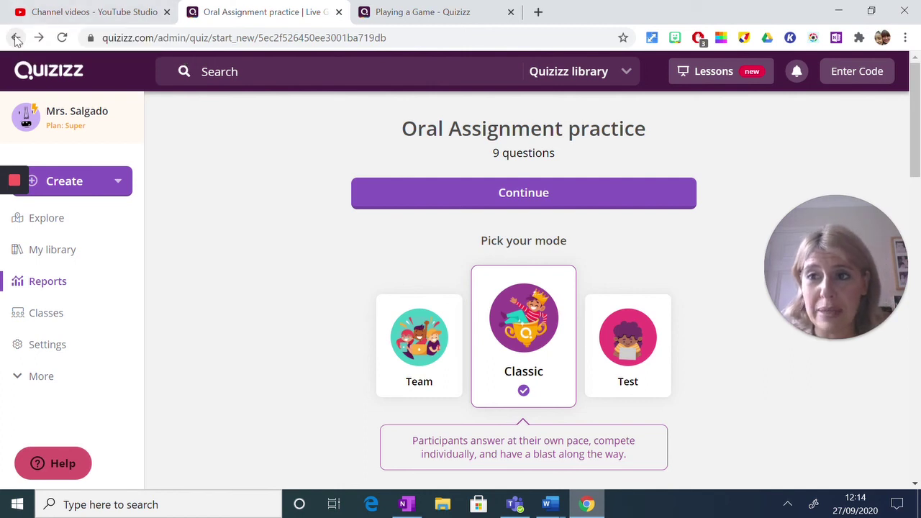
pyautogui.click(15, 39)
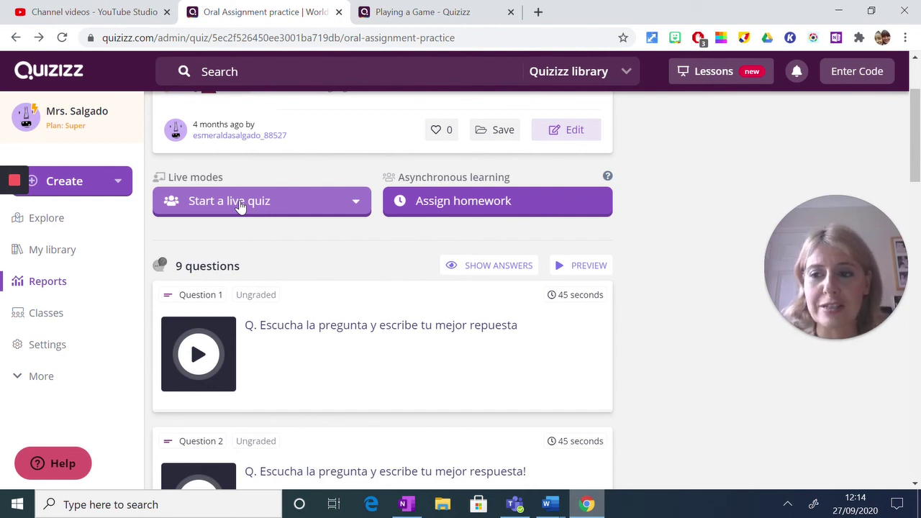
pyautogui.click(56, 313)
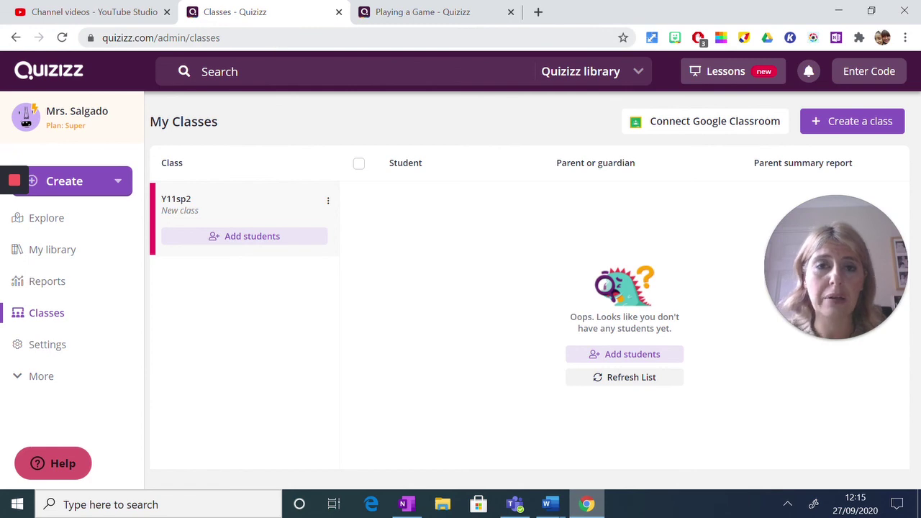
# Check the participant's game at question 2, and return to the Oral Assignment practice quiz's details page
pyautogui.click(417, 11)
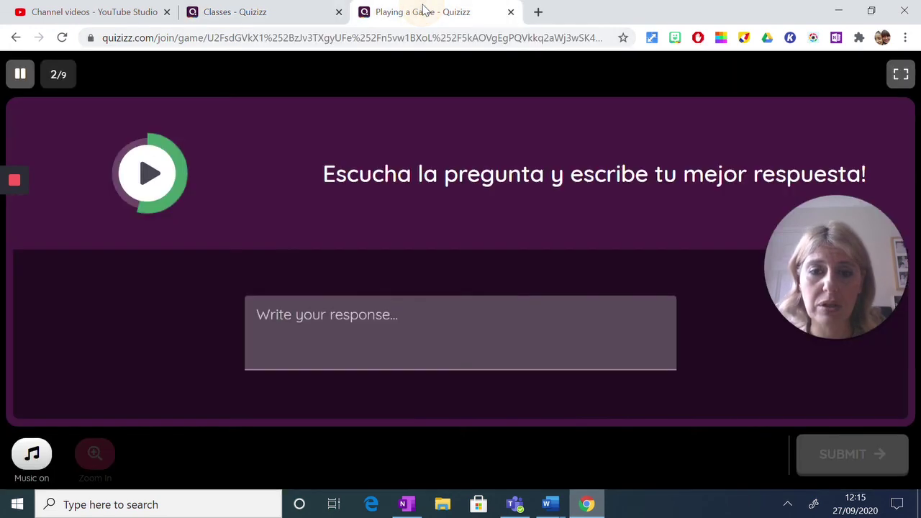
pyautogui.click(205, 13)
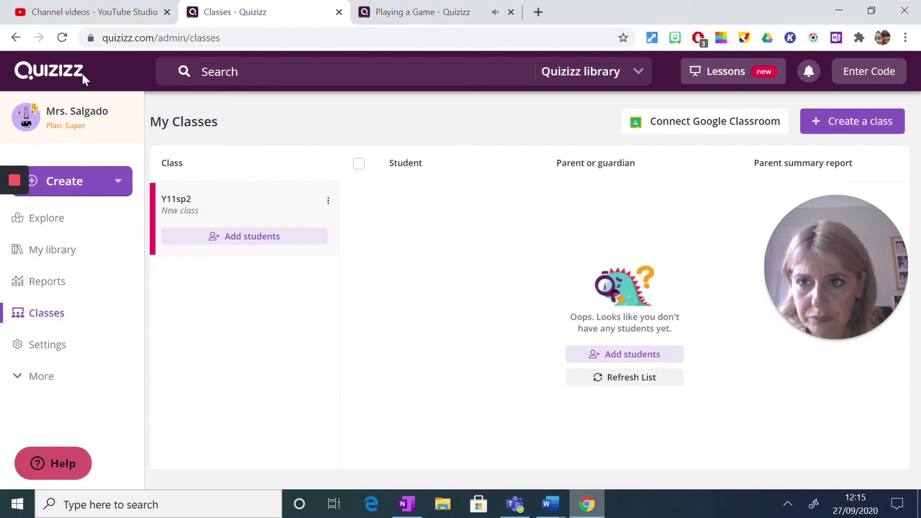
pyautogui.click(14, 39)
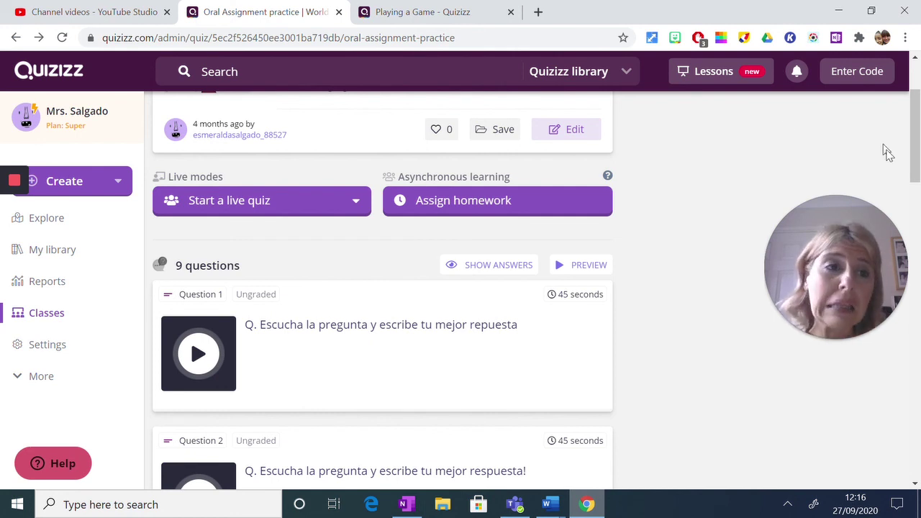
pyautogui.moveTo(915, 148); pyautogui.dragTo(913, 123)
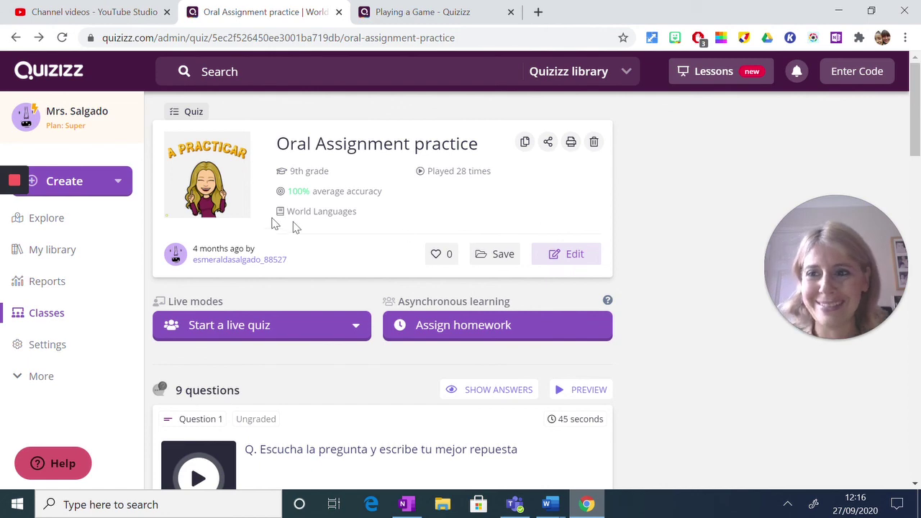
pyautogui.moveTo(12, 187)
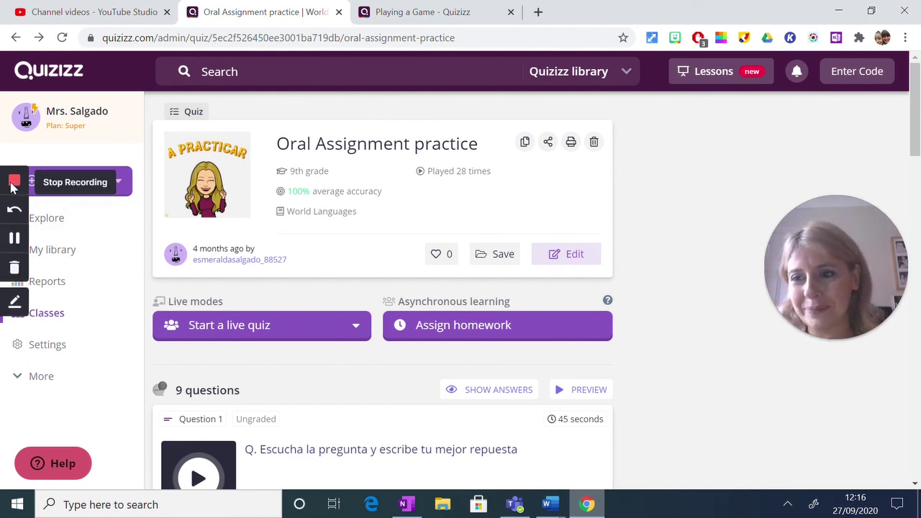